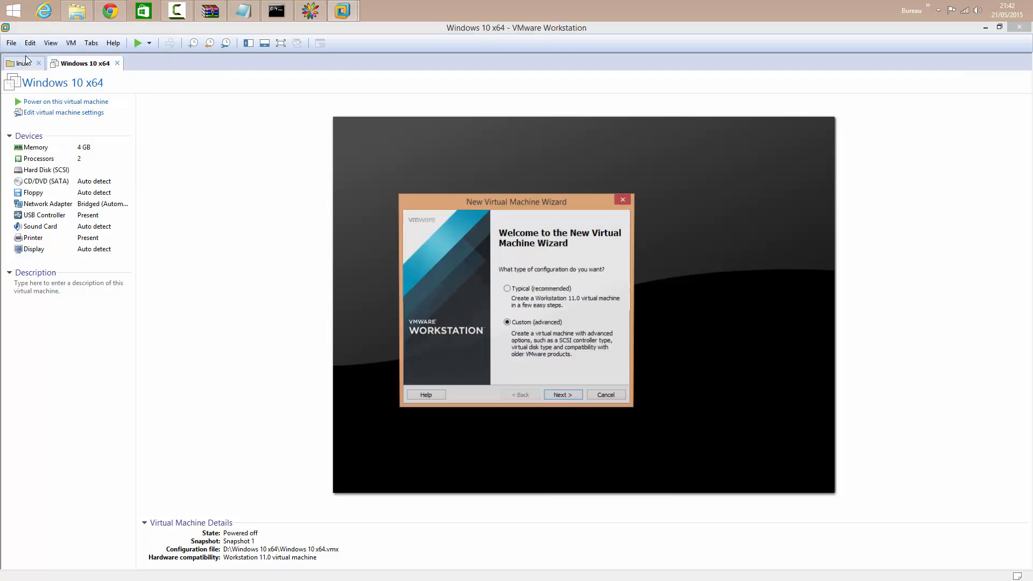
- Configure a custom virtual machine with Workstation 11.0 compatibility, leaving the operating system for later installation
click(563, 397)
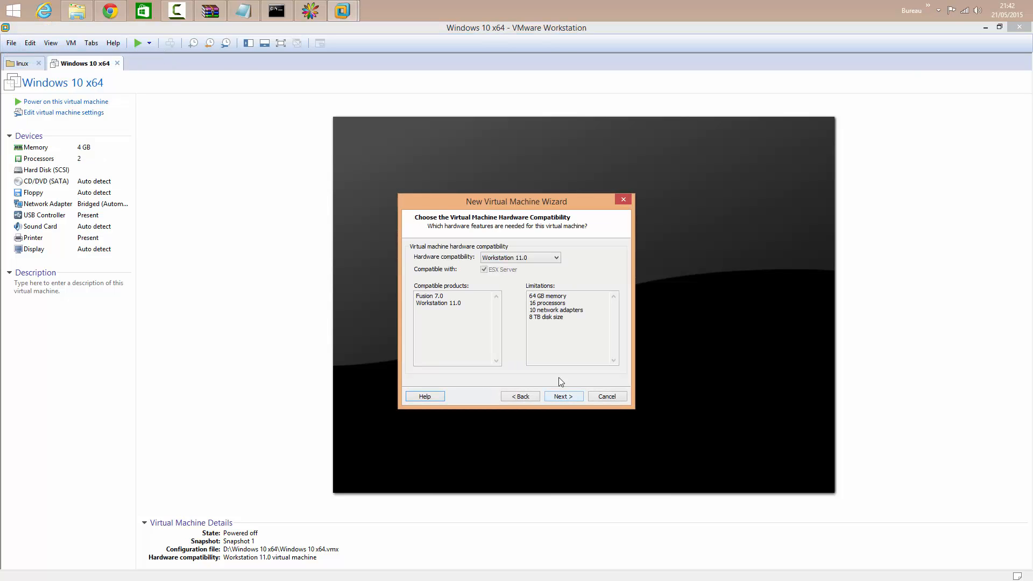
click(561, 396)
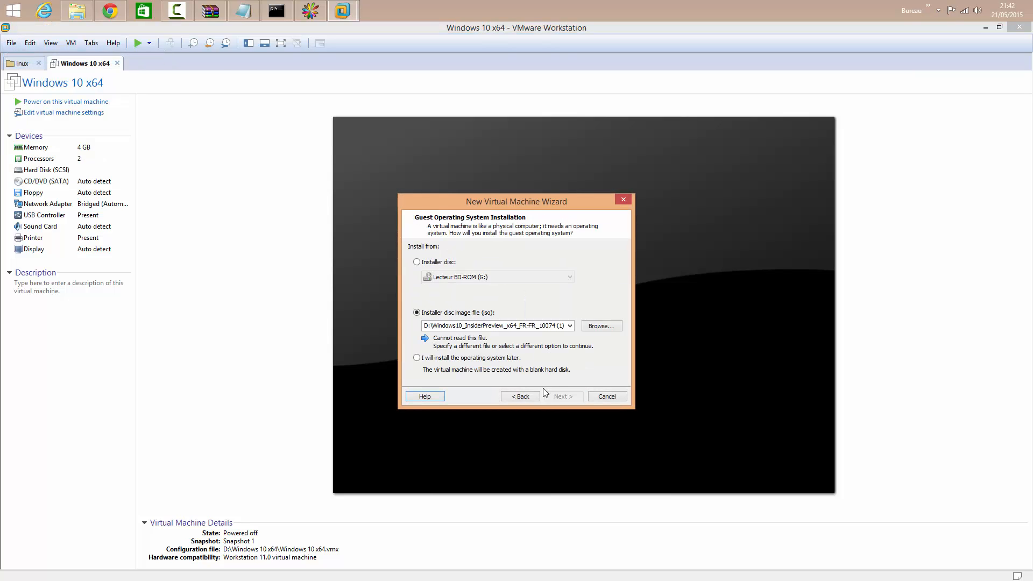
click(417, 358)
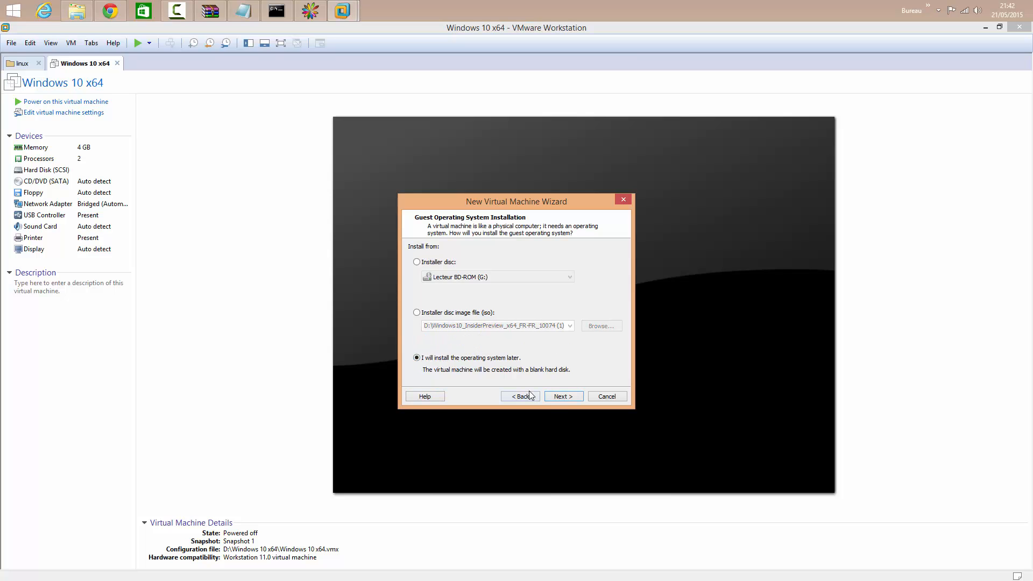
click(559, 398)
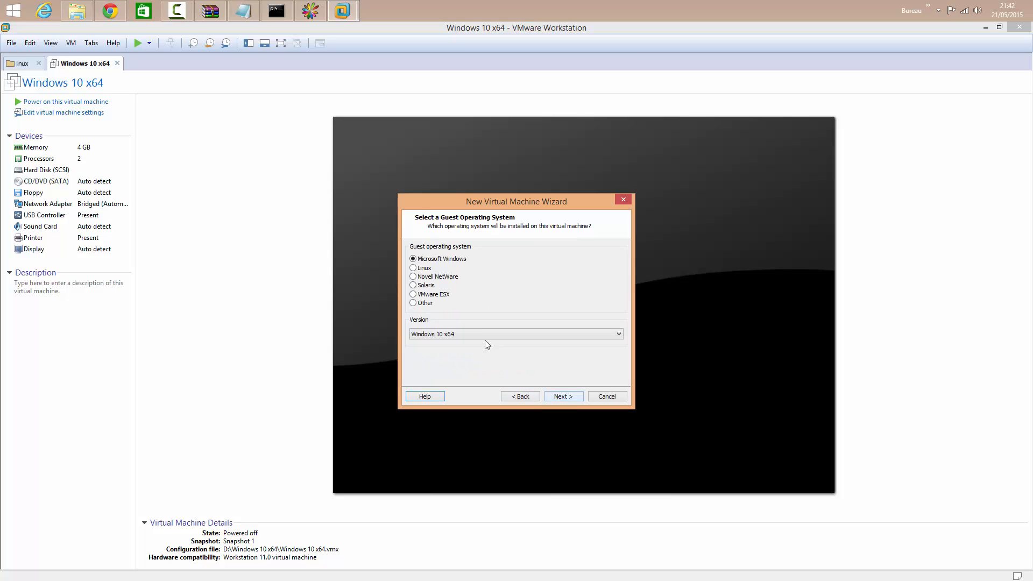
- Choose Linux with version Debian 7.x as guest system, accepting the default name and one processor with one core
click(413, 268)
click(473, 334)
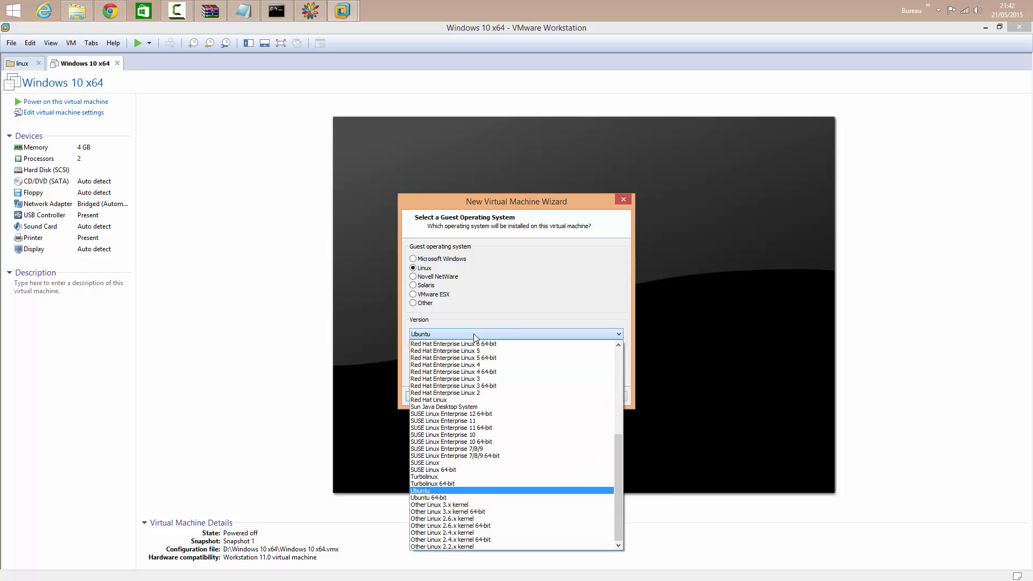
key(d)
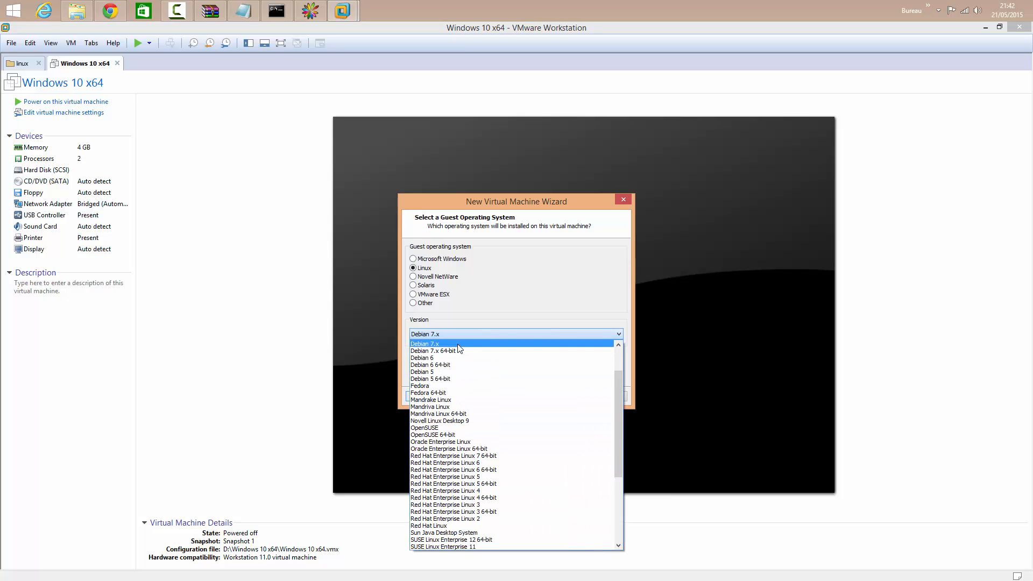
scroll(460, 352, up, 1)
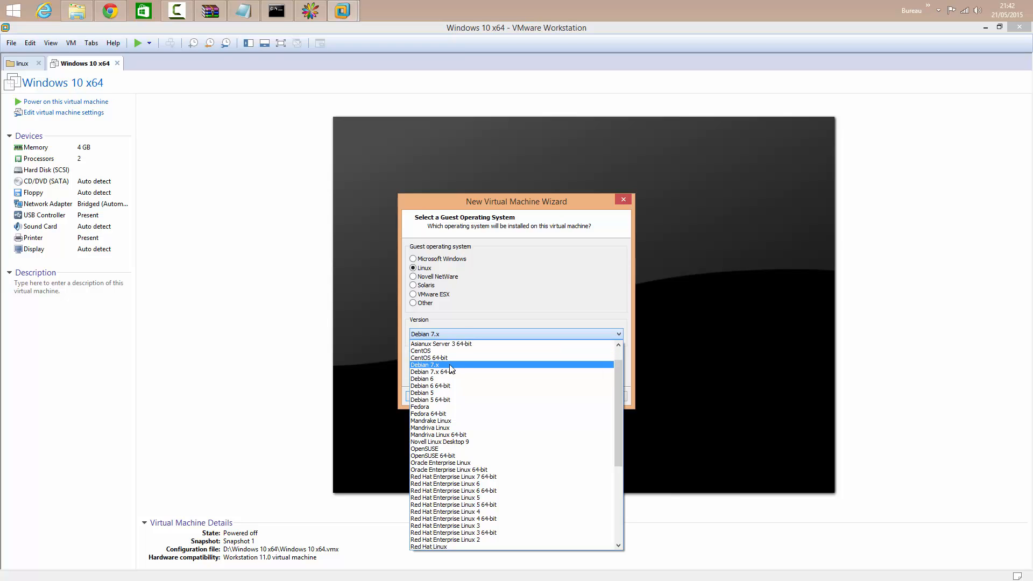
click(451, 368)
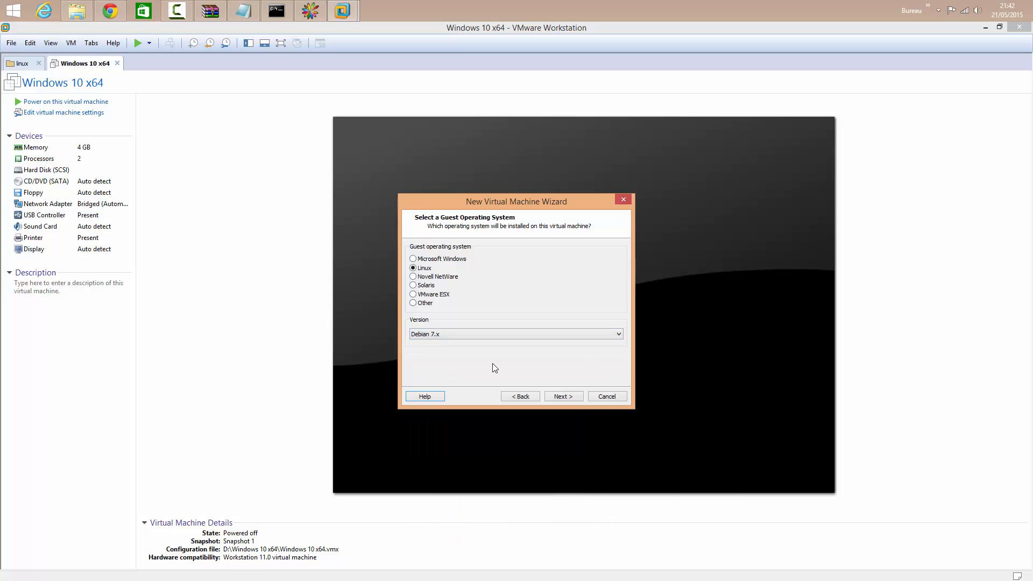
click(560, 396)
click(560, 396)
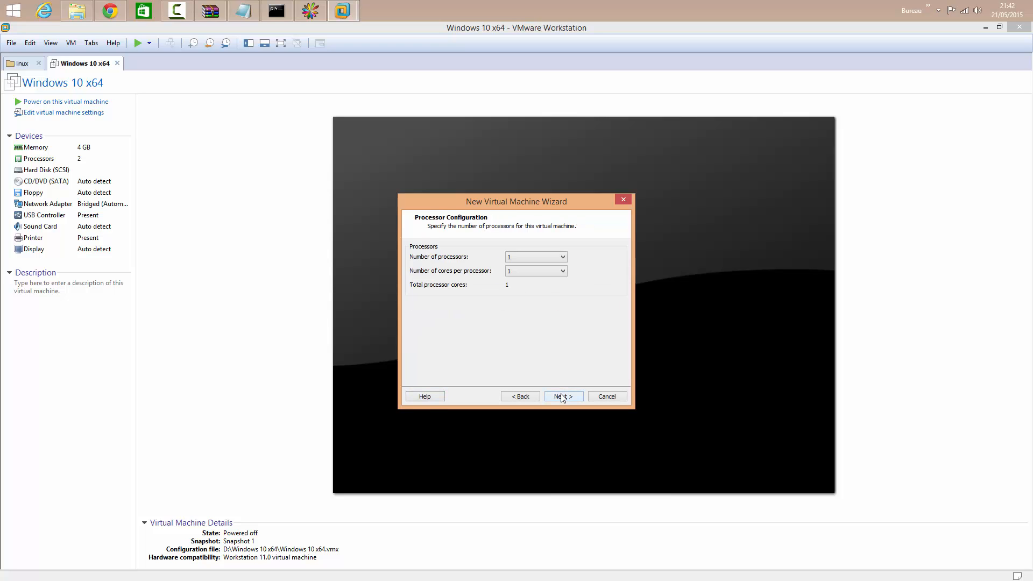
click(560, 396)
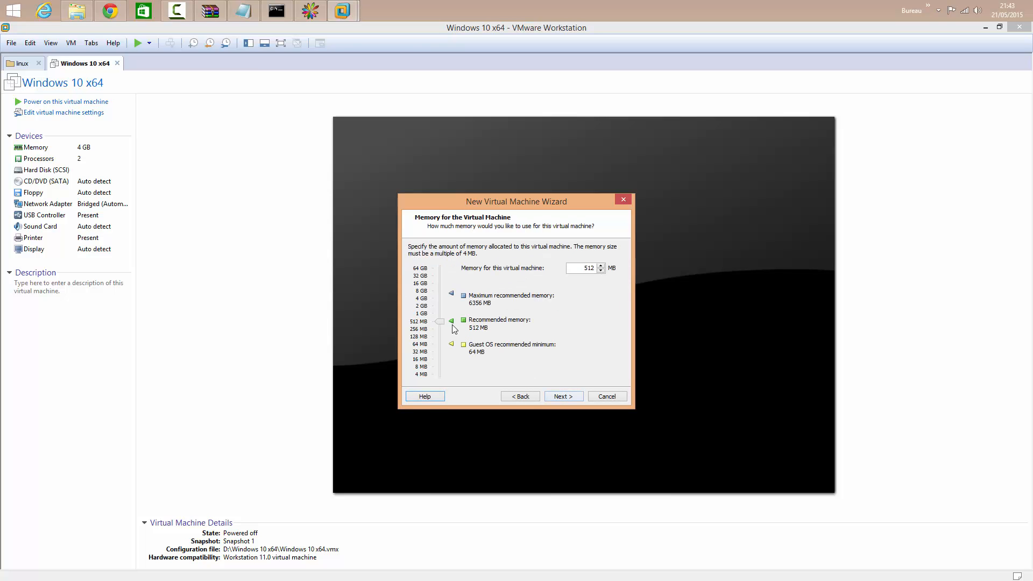
- Set the virtual machine's memory to 2048 MB
drag(440, 322, 445, 308)
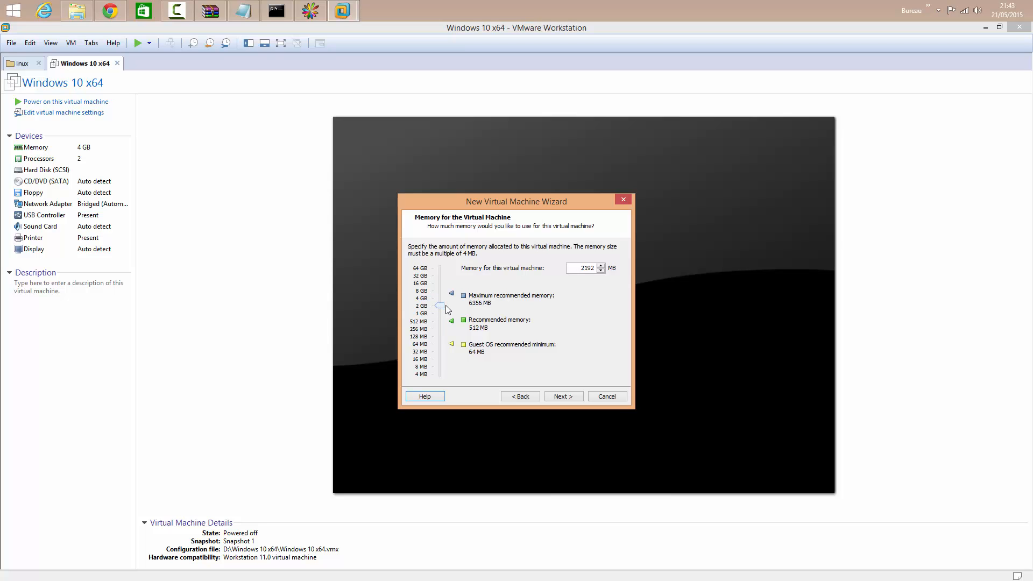
click(600, 270)
click(600, 270)
click(600, 270)
click(600, 271)
click(600, 271)
click(600, 271)
click(600, 270)
click(600, 271)
click(600, 271)
text(2048)
click(572, 397)
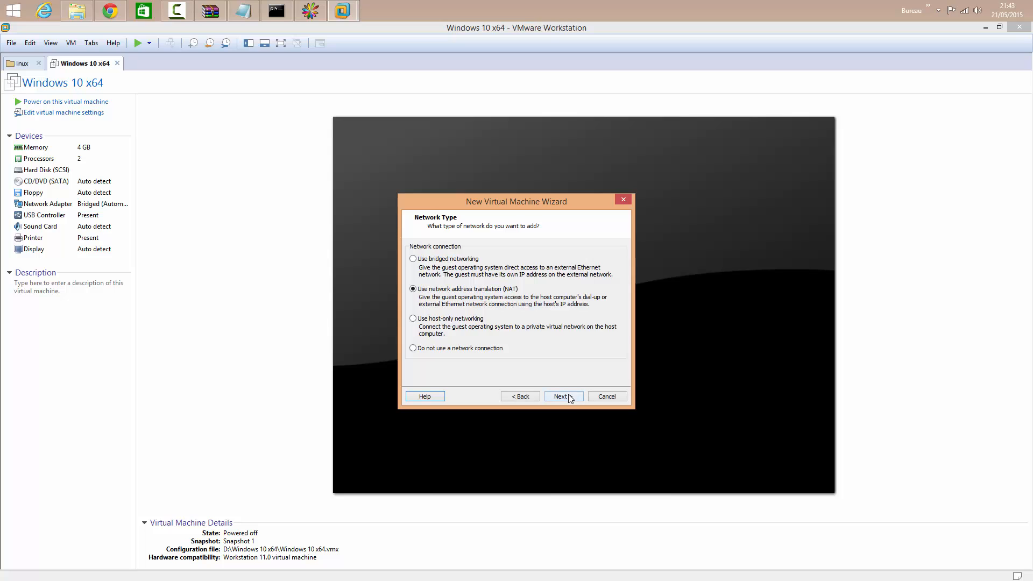
- Use bridged networking for the virtual machine and accept the LSI Logic controller with a SCSI disk
click(422, 260)
click(560, 397)
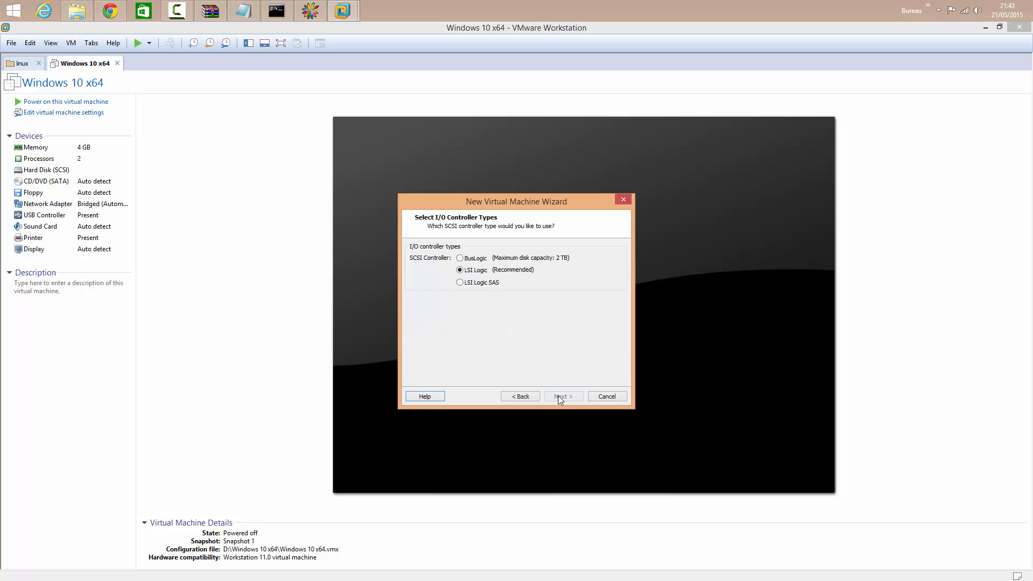
click(559, 396)
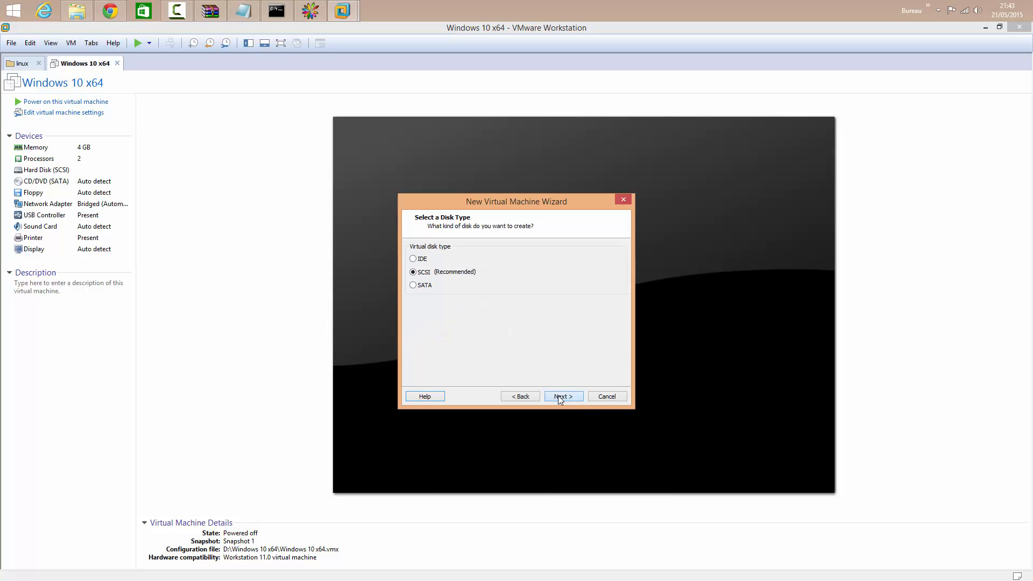
click(559, 397)
click(559, 396)
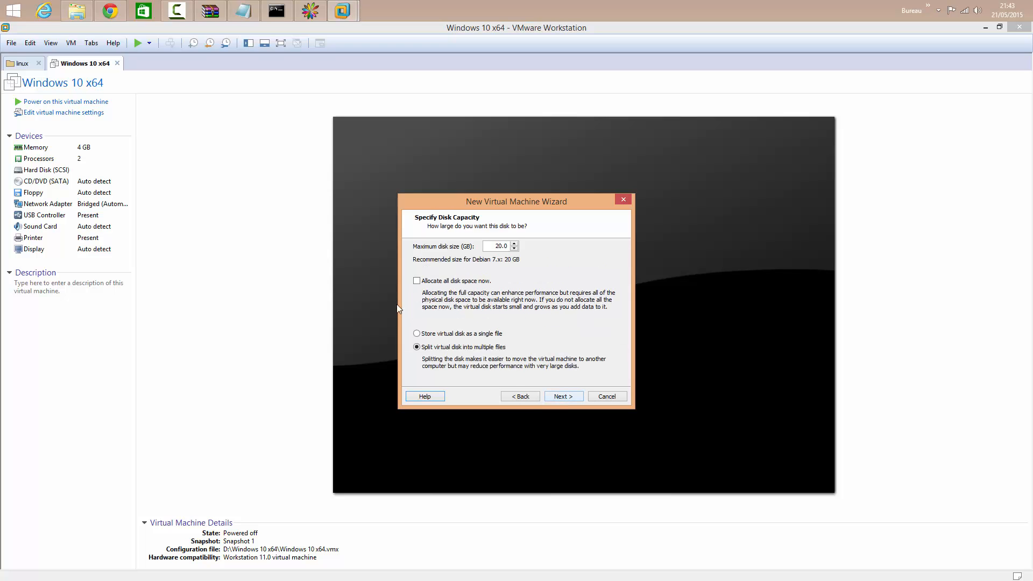
- Store the 20 GB virtual disk as a single file named Debian 7.x.vmdk
click(417, 335)
click(570, 397)
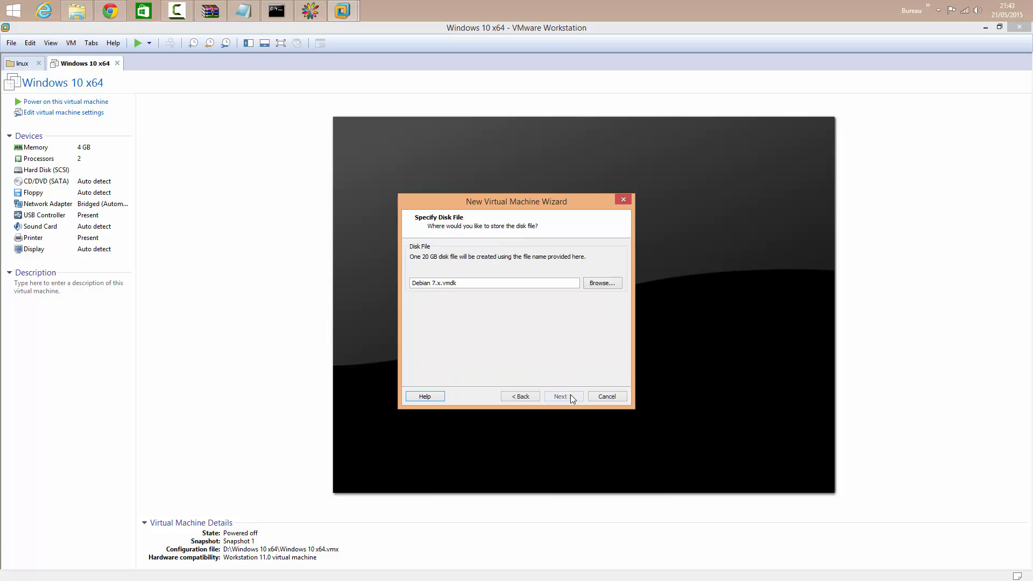
click(570, 397)
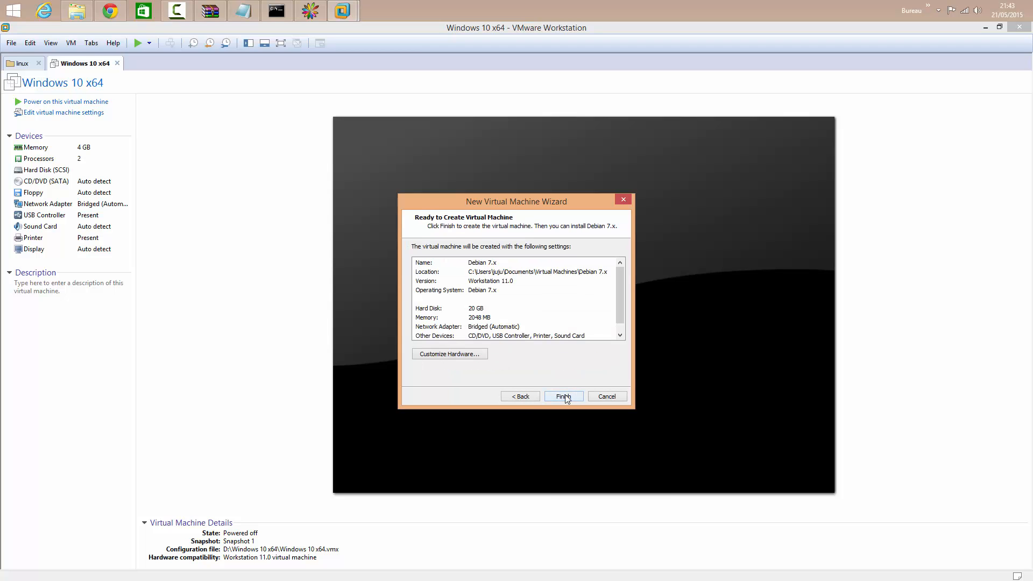
- Customize the hardware so the CD/DVD drive uses the debian-8.0.0-amd64-i386-netinst ISO image from the Téléchargements folder
click(451, 359)
click(398, 208)
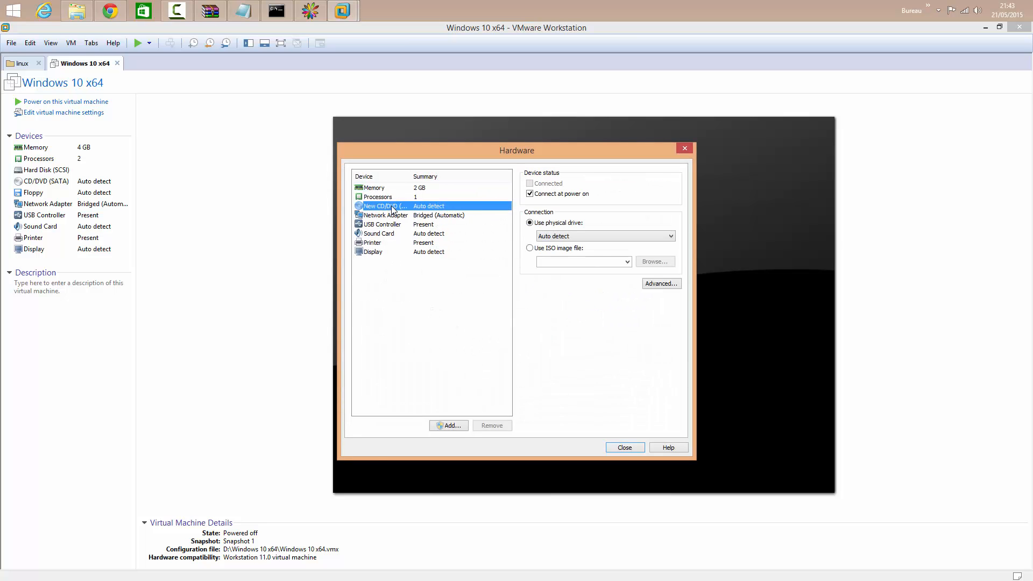
click(530, 249)
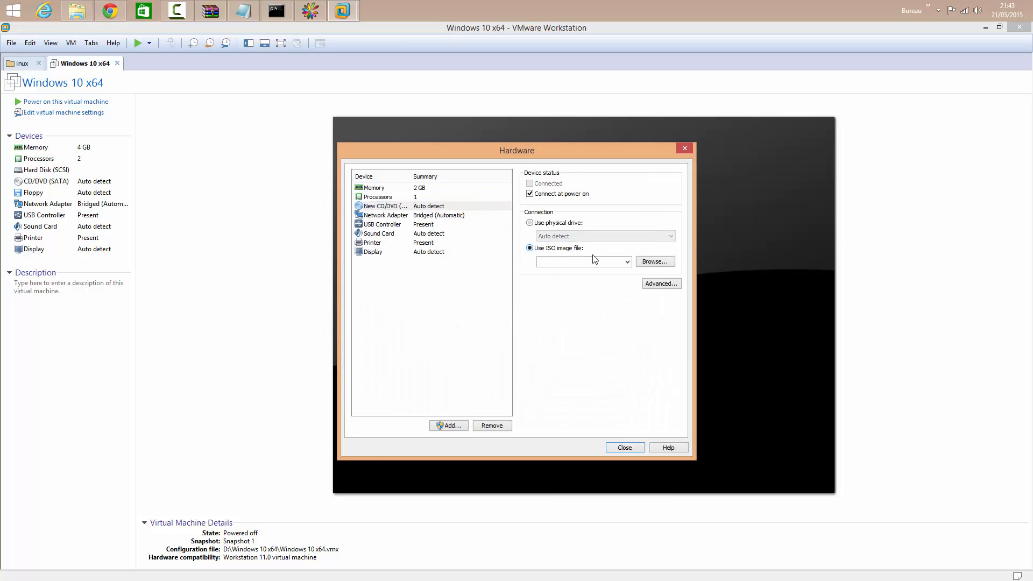
click(663, 263)
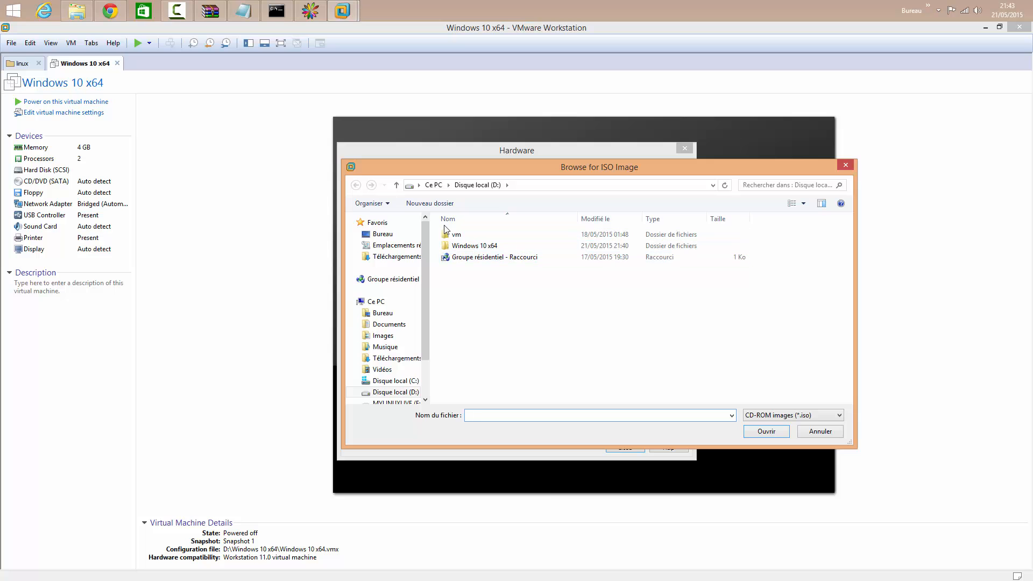
click(402, 260)
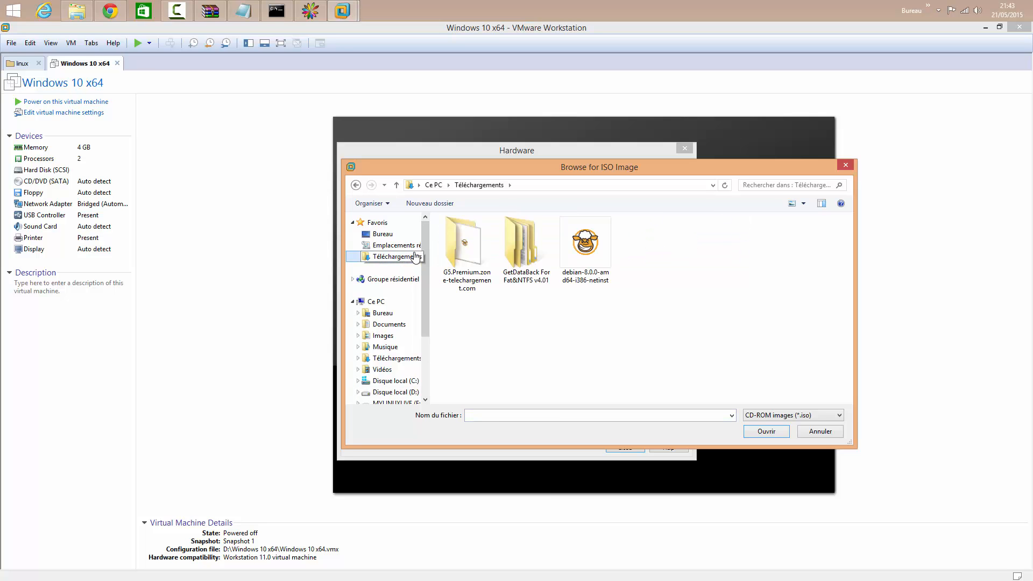
click(585, 248)
click(767, 435)
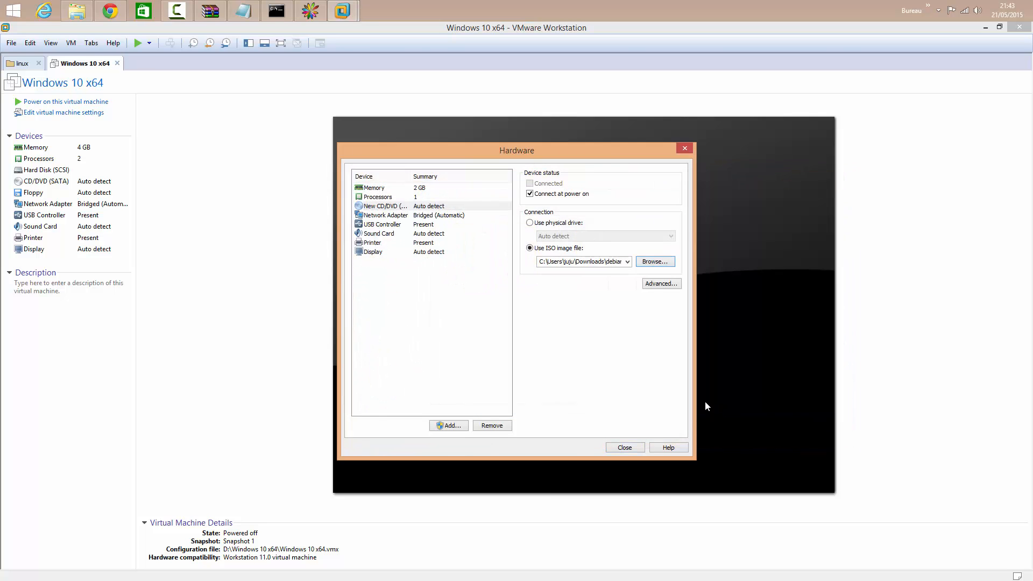
click(625, 447)
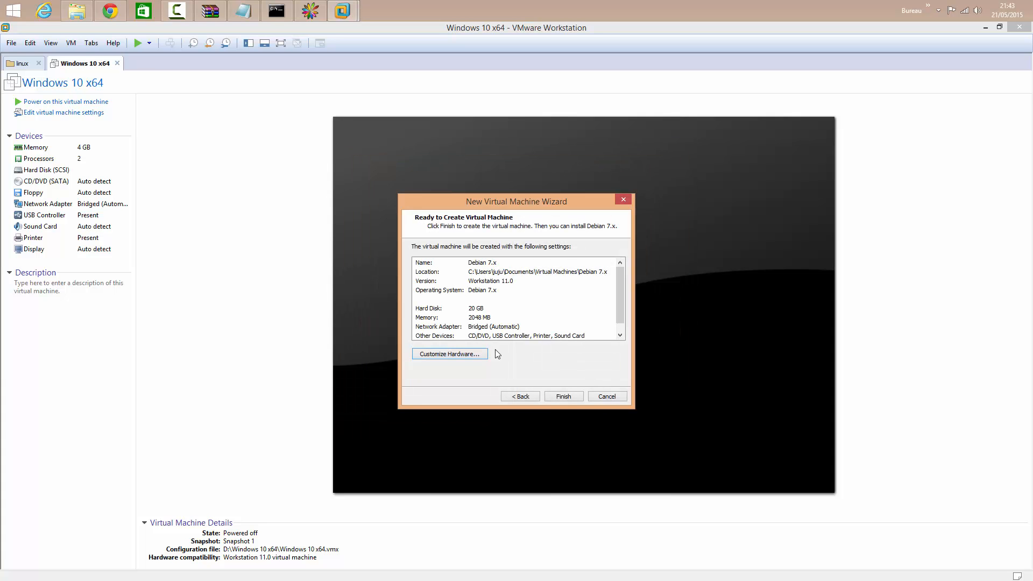
- Finish creating the virtual machine and boot the Debian installer with the 64 bit graphical install option
click(564, 396)
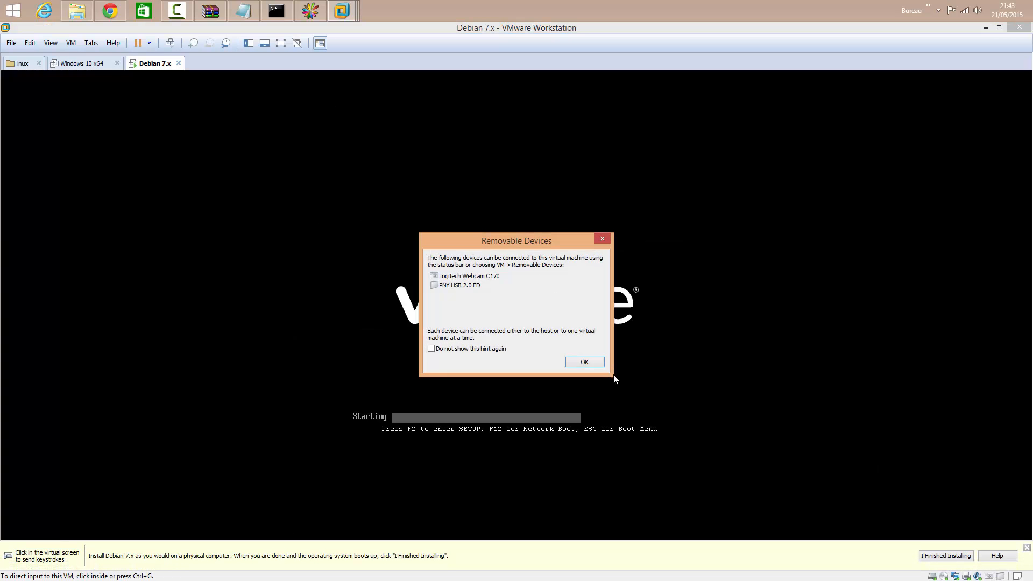
click(584, 362)
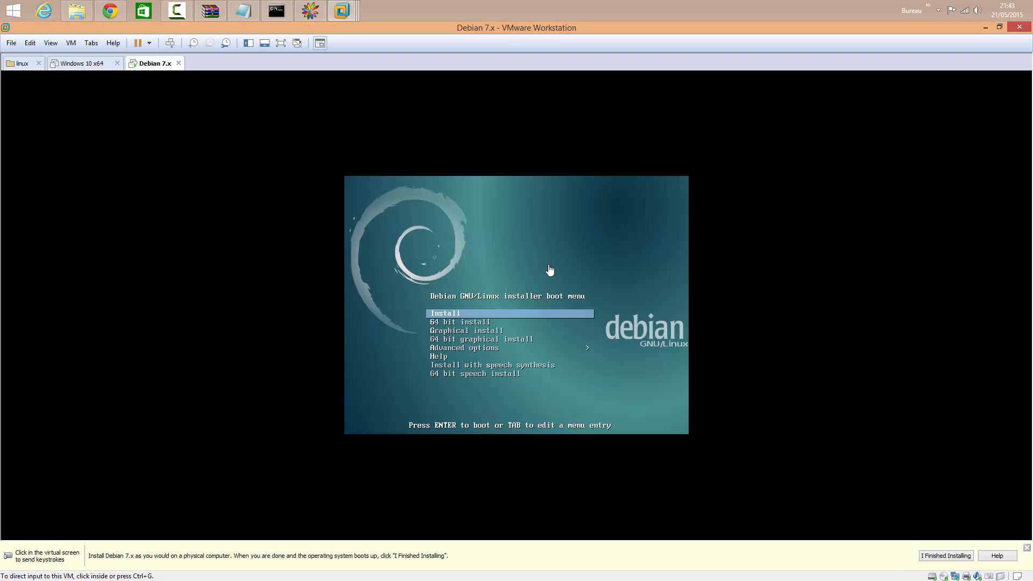
click(505, 314)
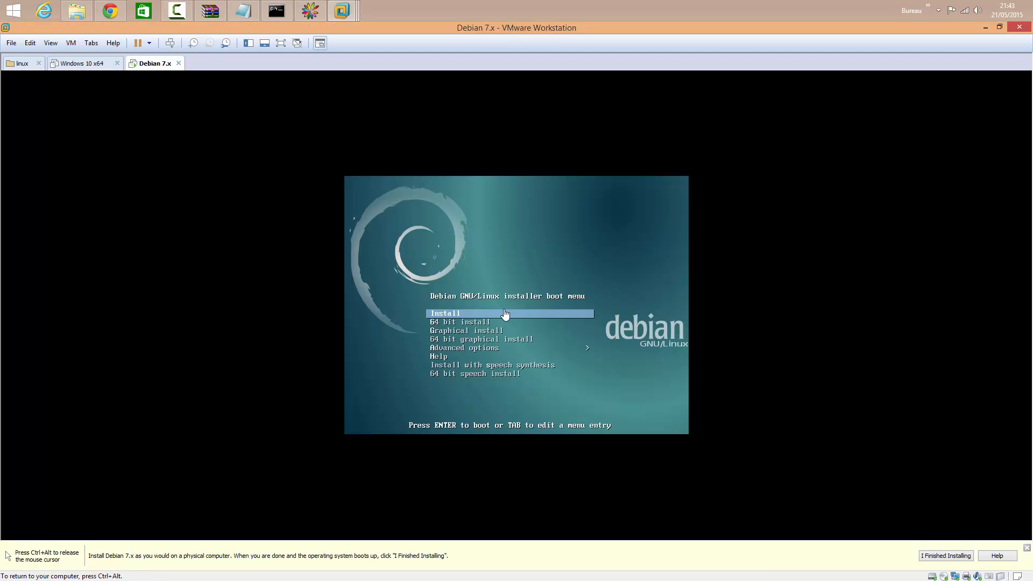
key(Down)
key(Down)
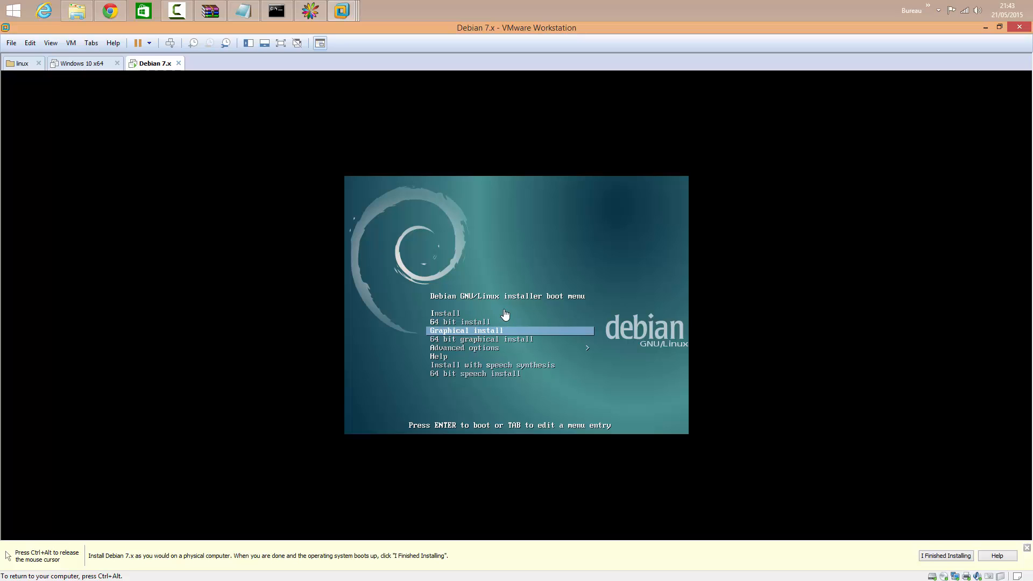
key(Down)
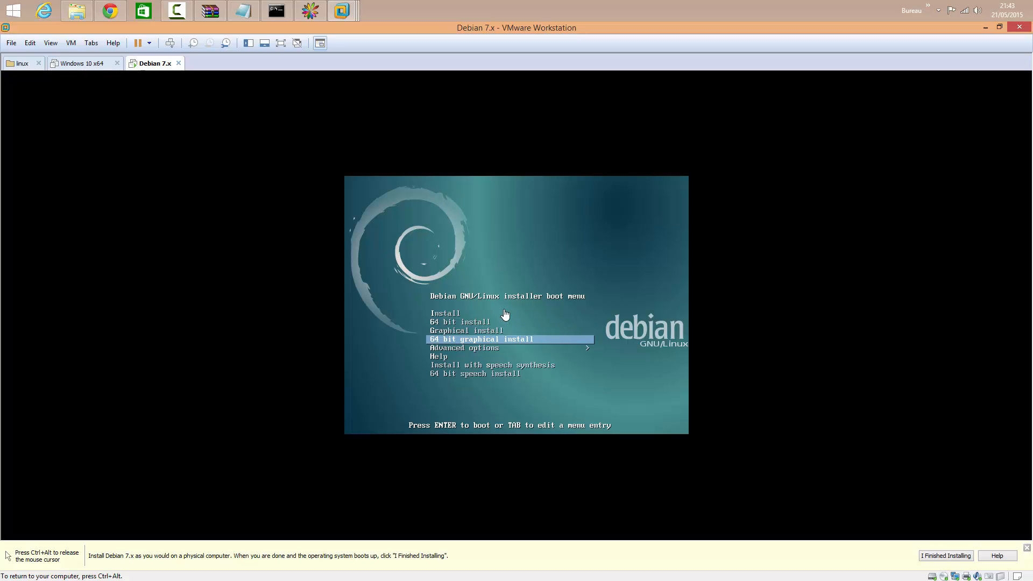
key(Return)
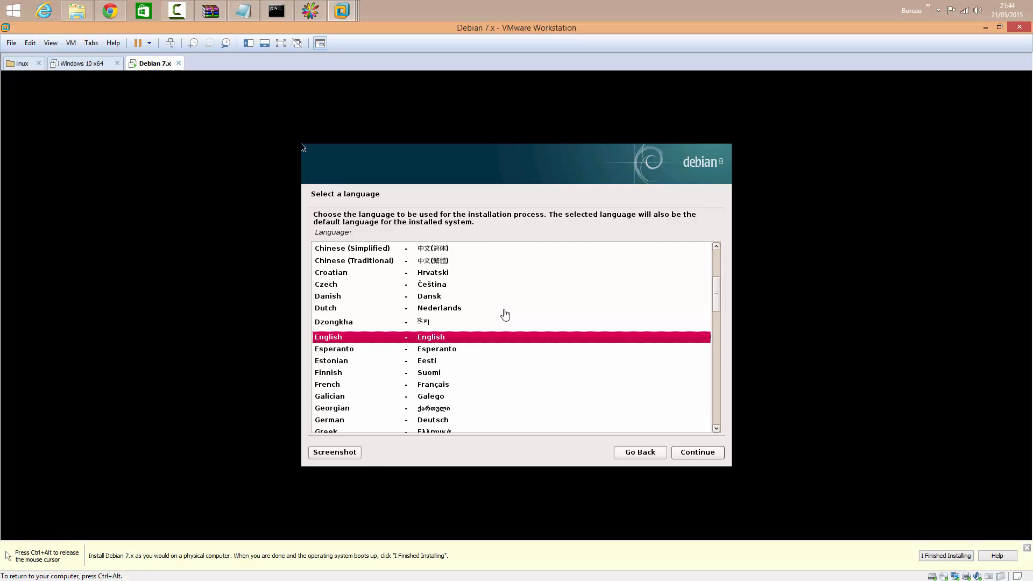
- In full screen, set the installer's language to French, the country to France and the keyboard layout to Français
key(ctrl+alt)
click(282, 43)
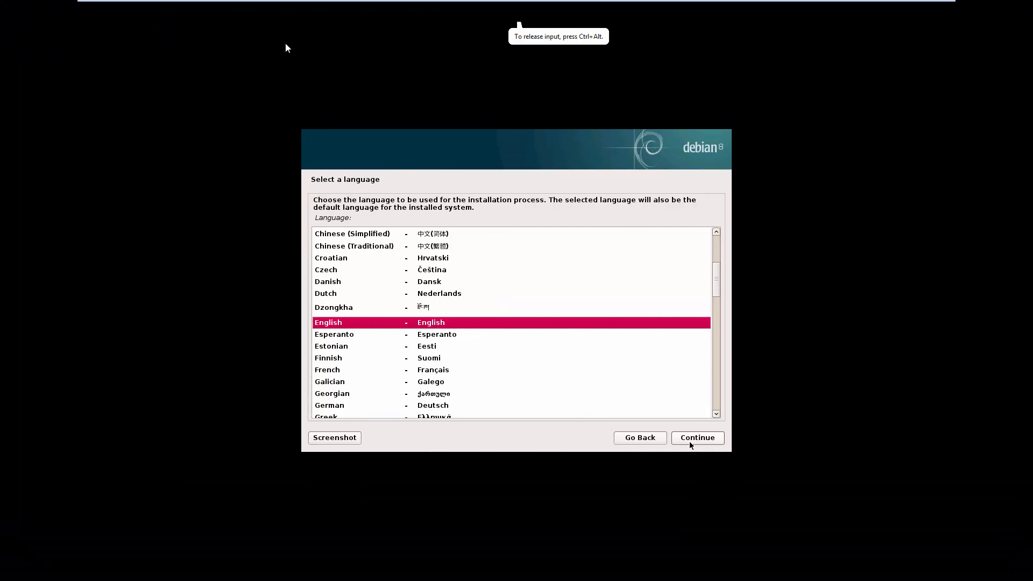
click(328, 371)
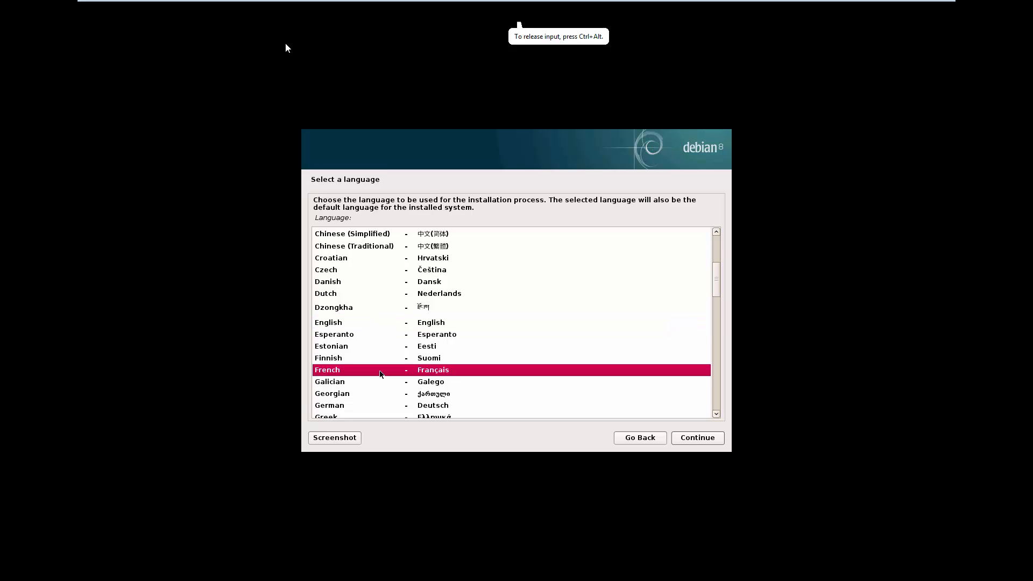
click(695, 437)
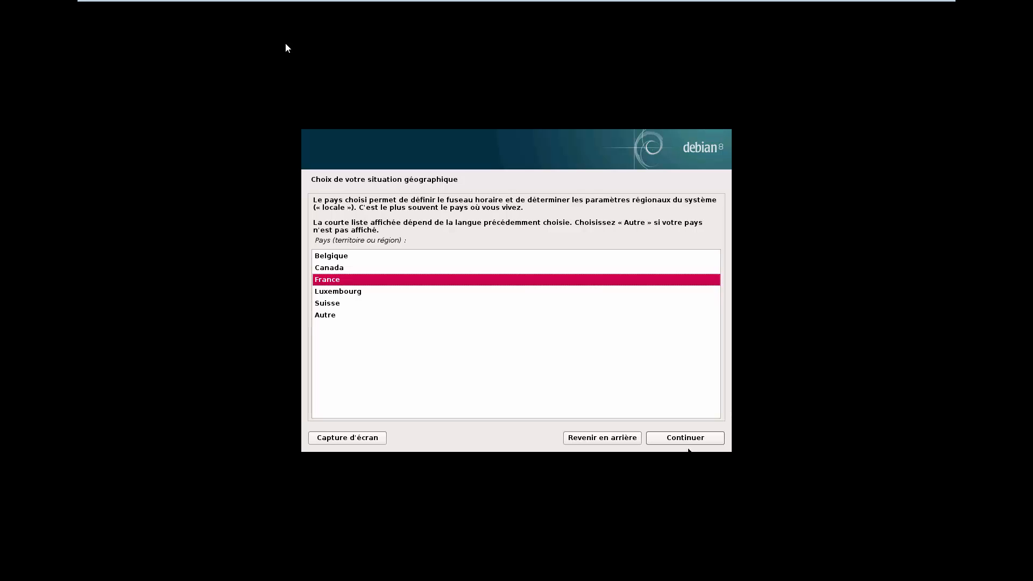
click(674, 440)
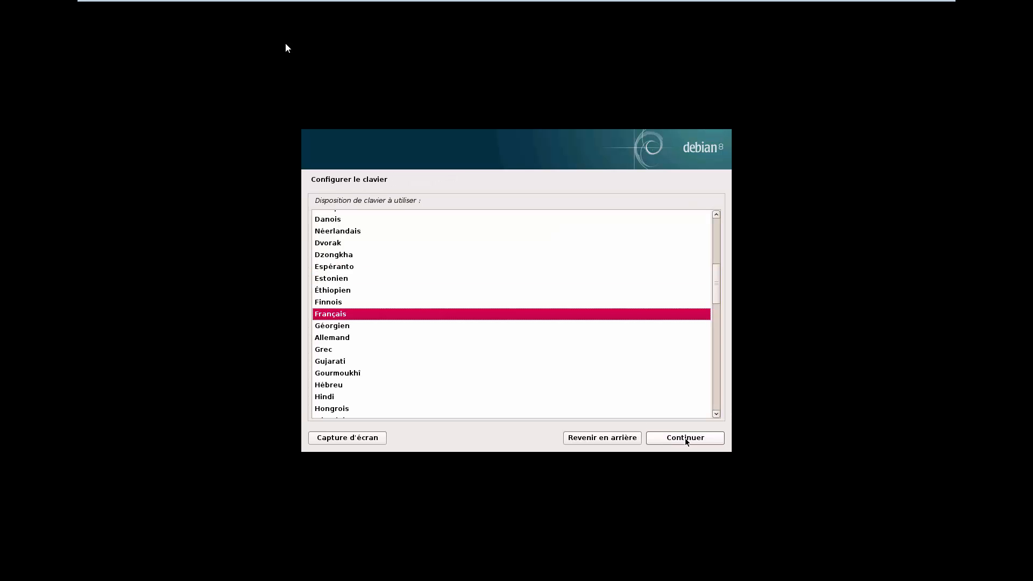
click(687, 438)
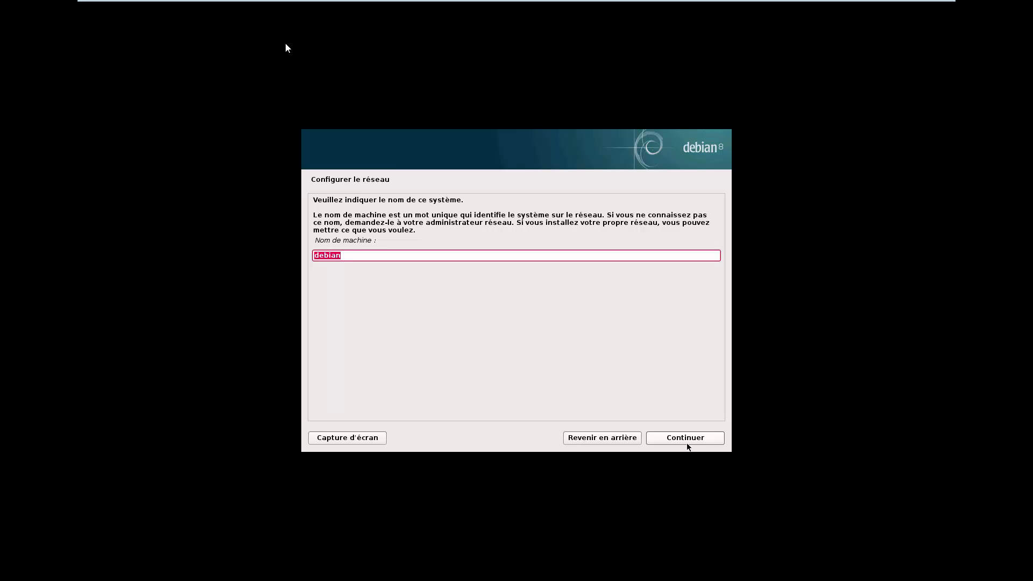
- Set the system's host name to titidebian
key(BackSpace)
text(titidebian)
click(686, 440)
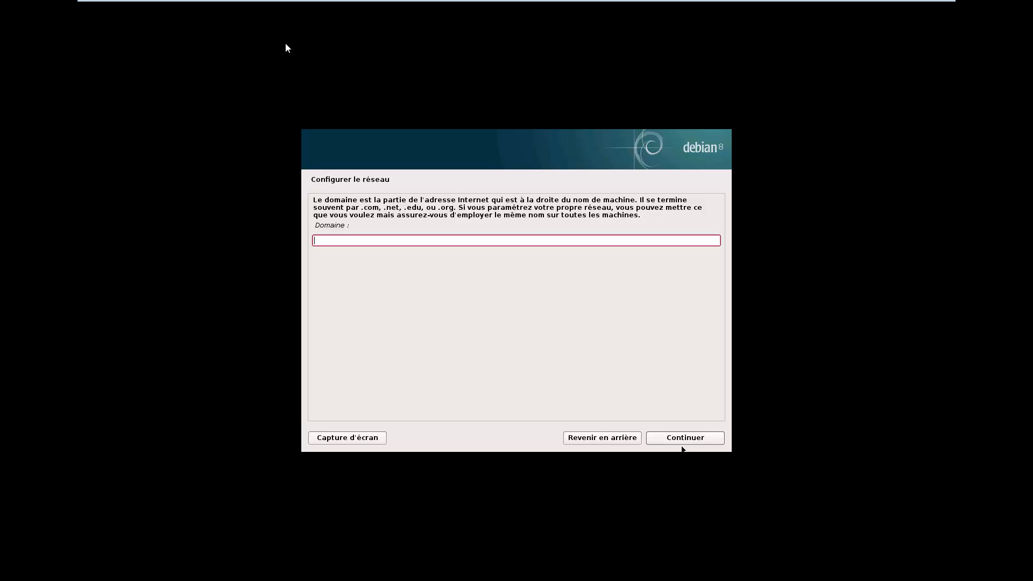
- Leave the network domain empty, and enter and confirm the superuser (root) password
click(683, 439)
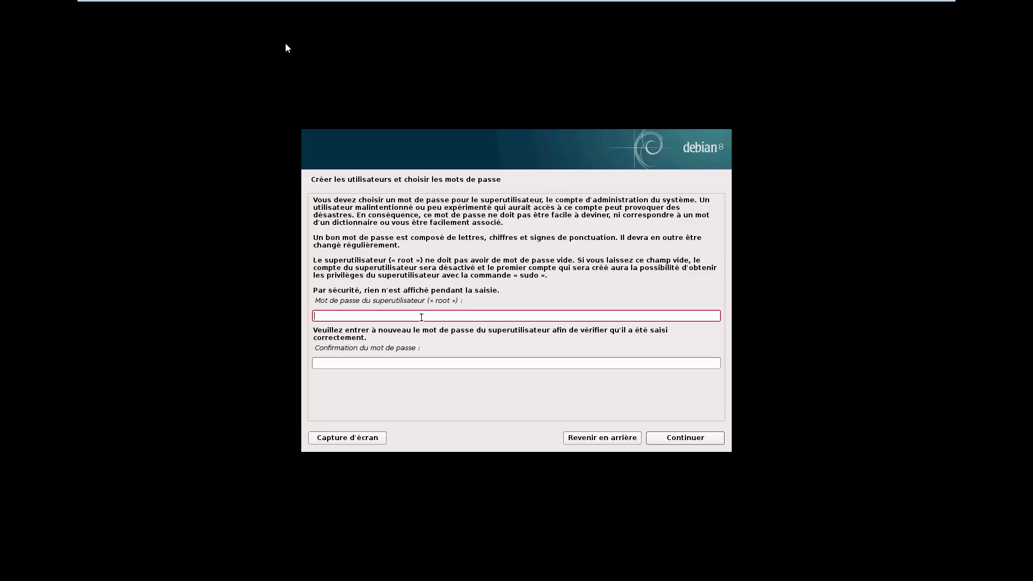
text(••••••)
key(Tab)
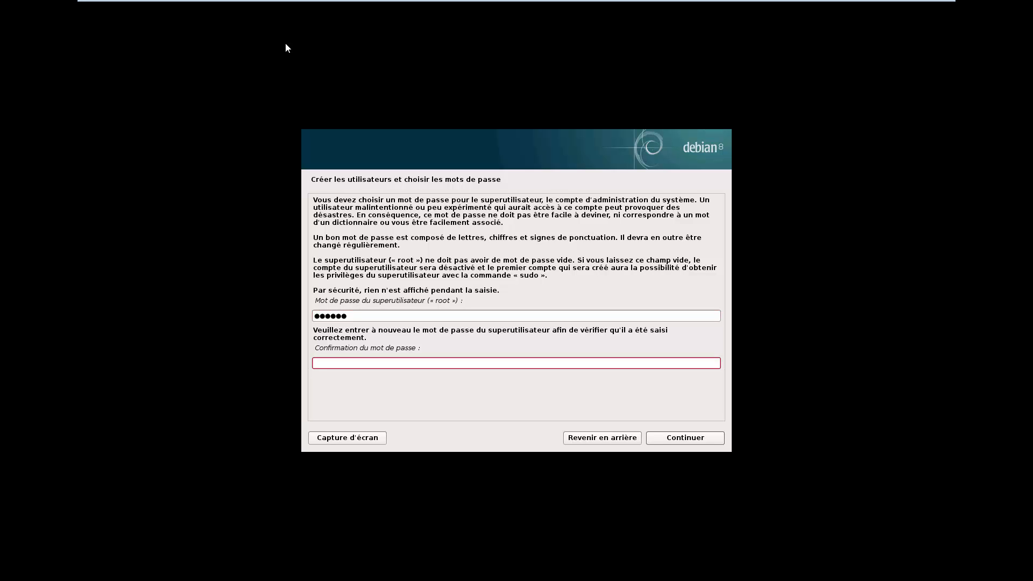
text(••••••)
click(686, 438)
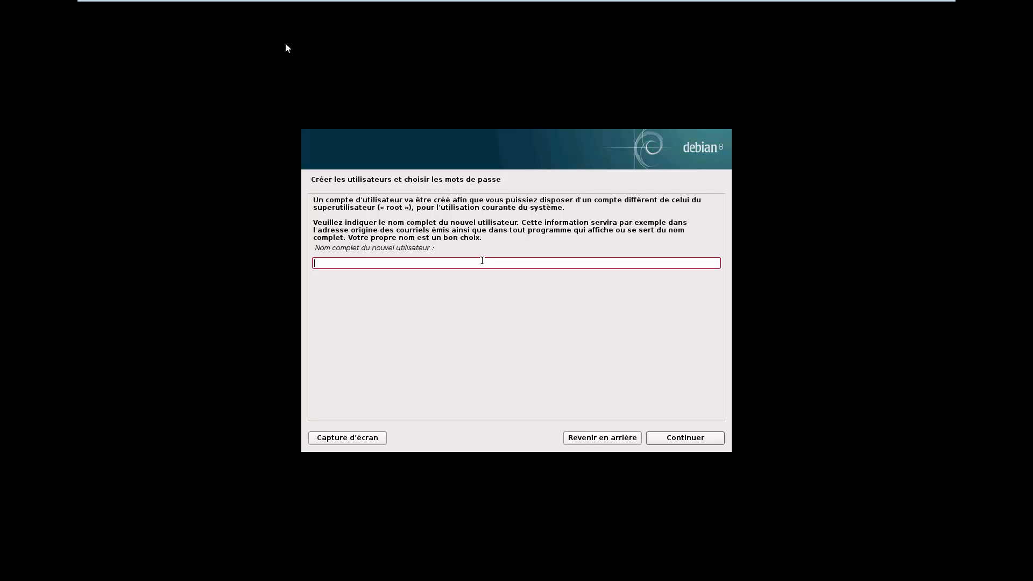
- Create the user account with the new user's full name and the suggested login, and enter and confirm its password
text(titituto)
click(704, 438)
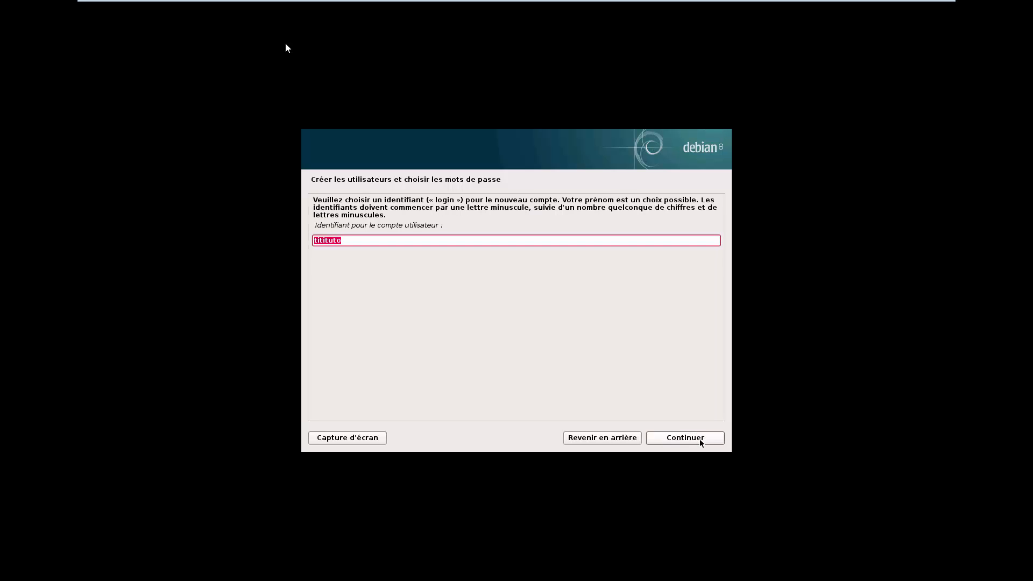
click(701, 440)
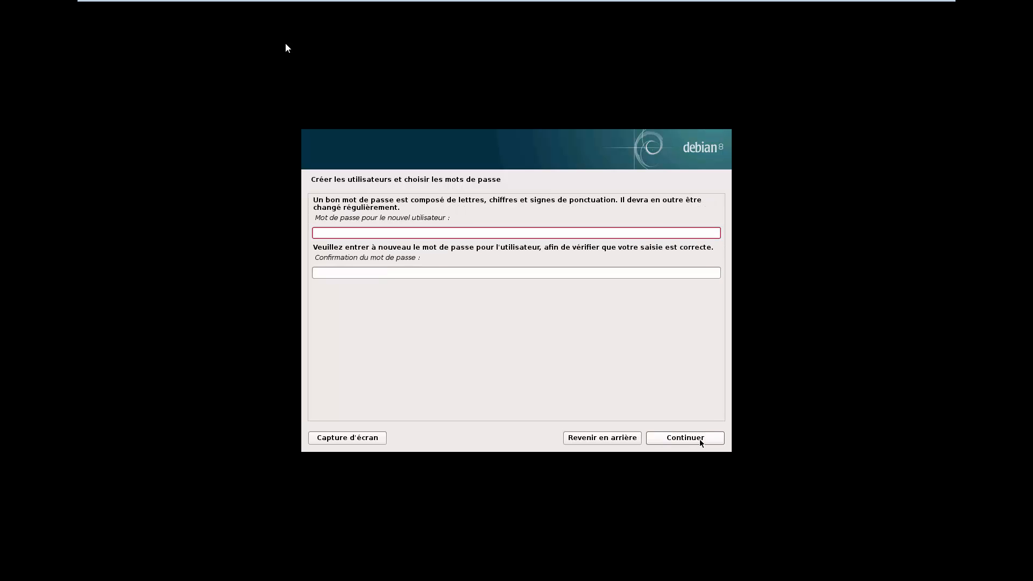
text(******)
key(Tab)
text(*****)
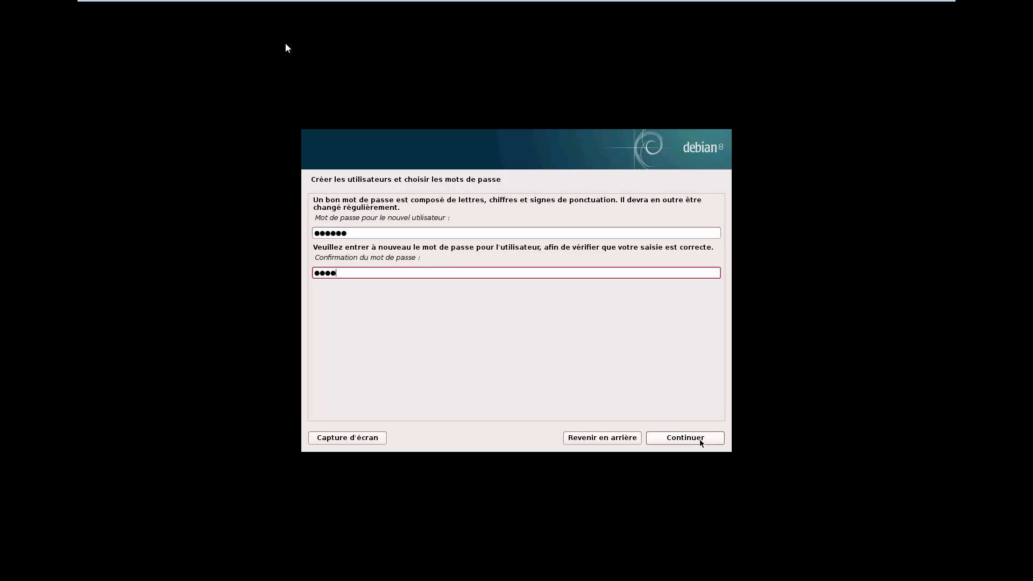
text(*)
click(701, 440)
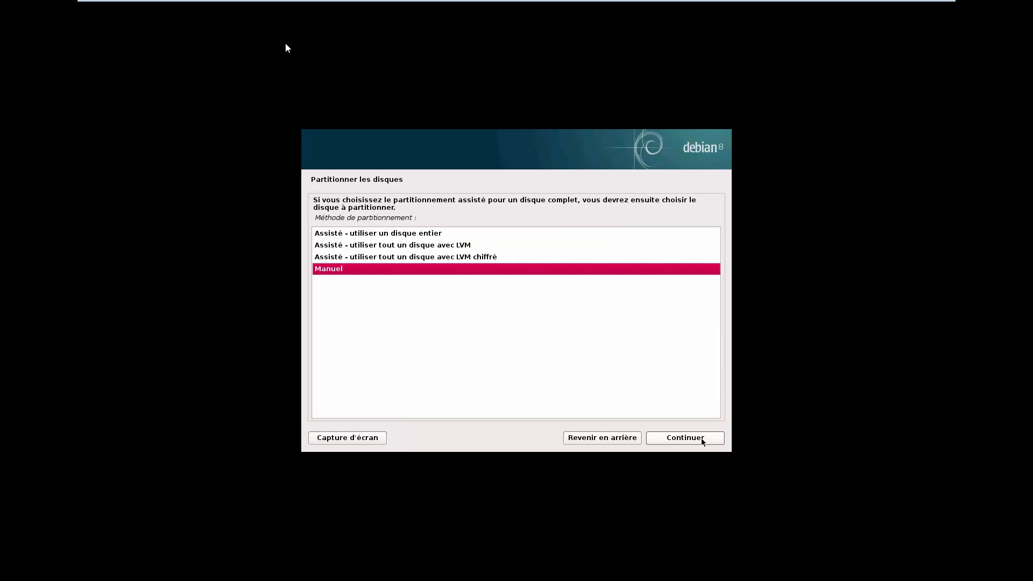
- Choose guided partitioning of an entire disk (Assisté - utiliser un disque entier) on the SCSI3 (0,0,0) (sda) VMware disk
click(368, 243)
click(373, 235)
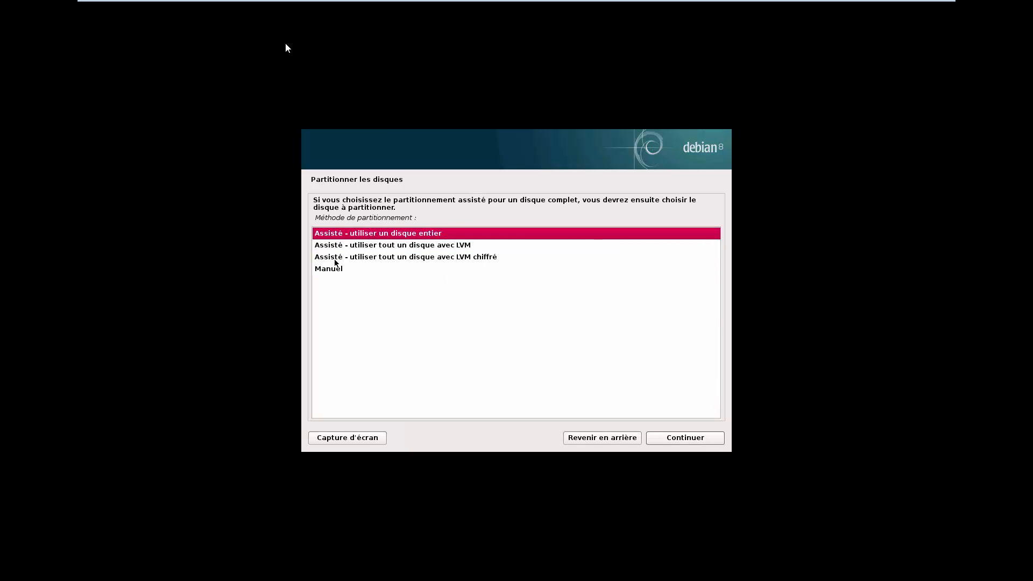
click(665, 440)
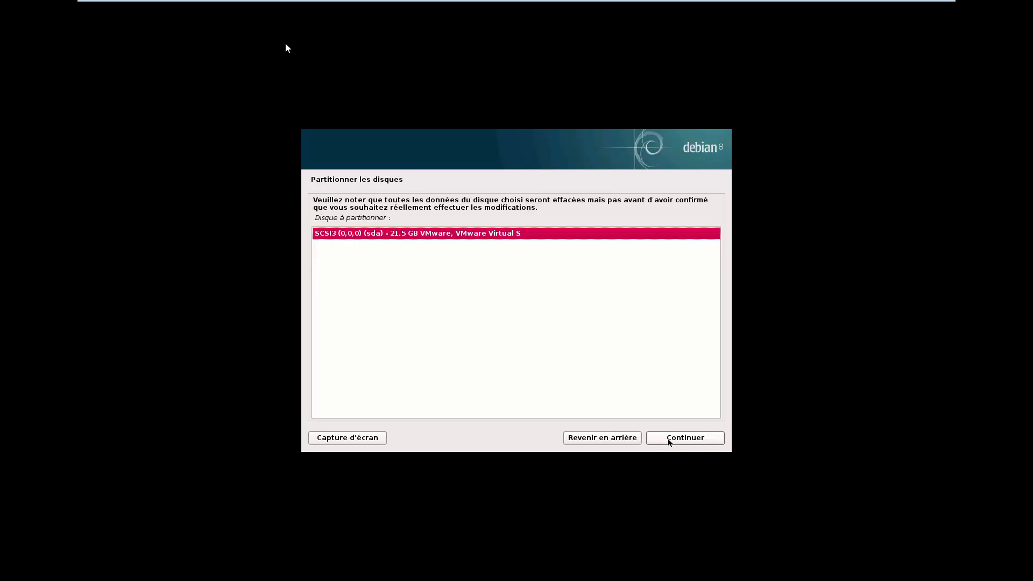
click(669, 439)
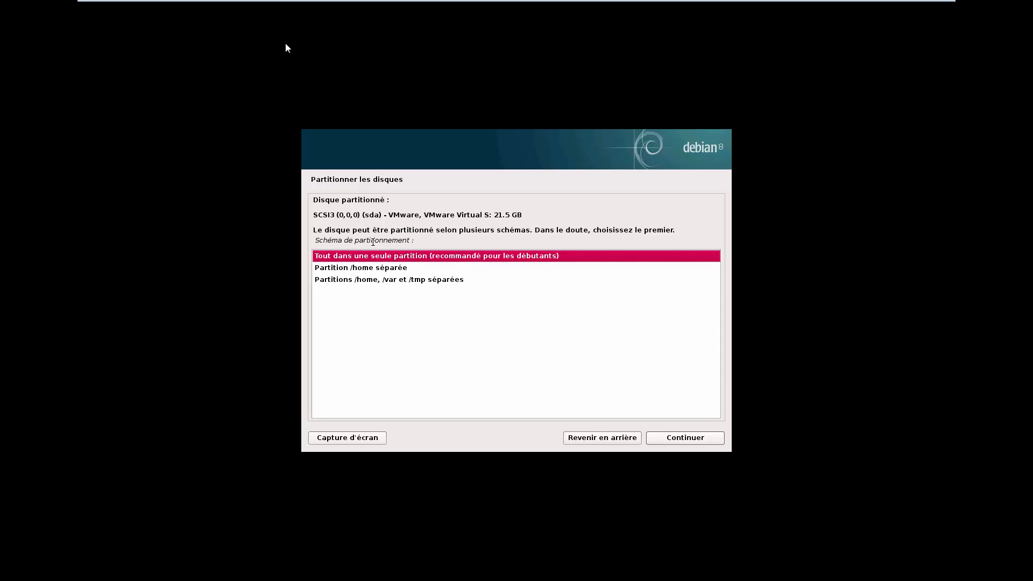
- Select the partitioning scheme with separate /home, /var and /tmp partitions
click(369, 281)
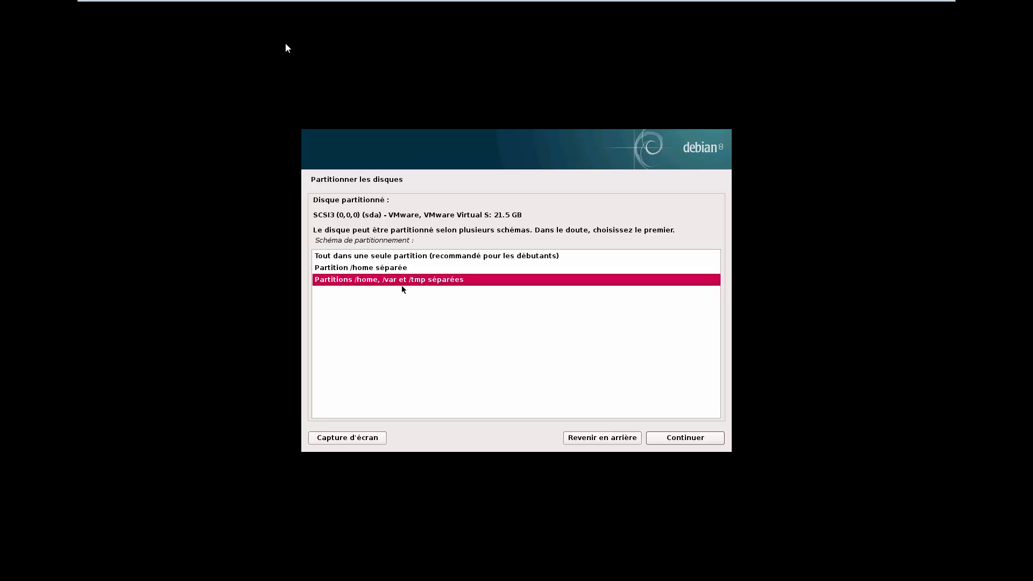
click(471, 255)
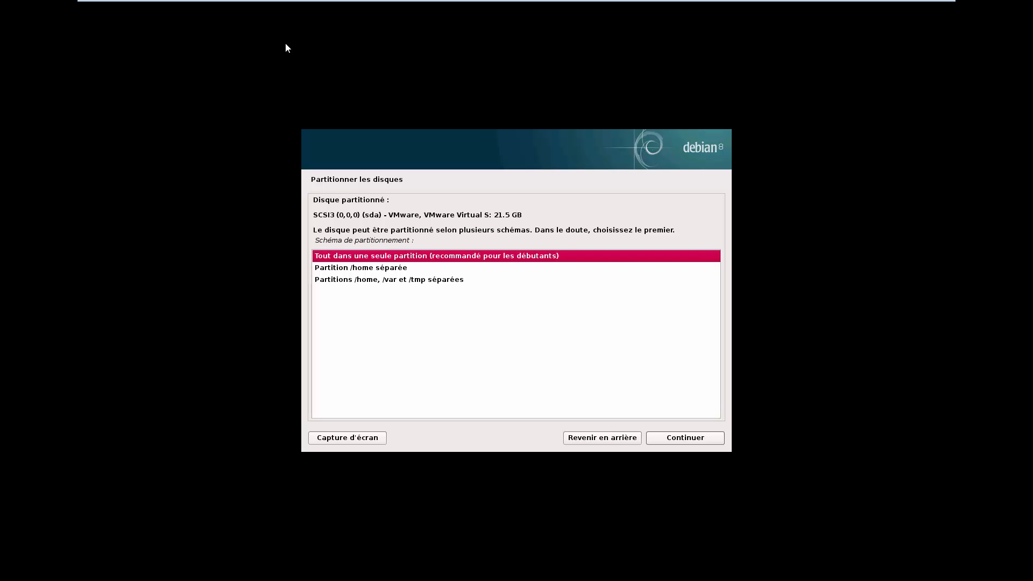
click(414, 281)
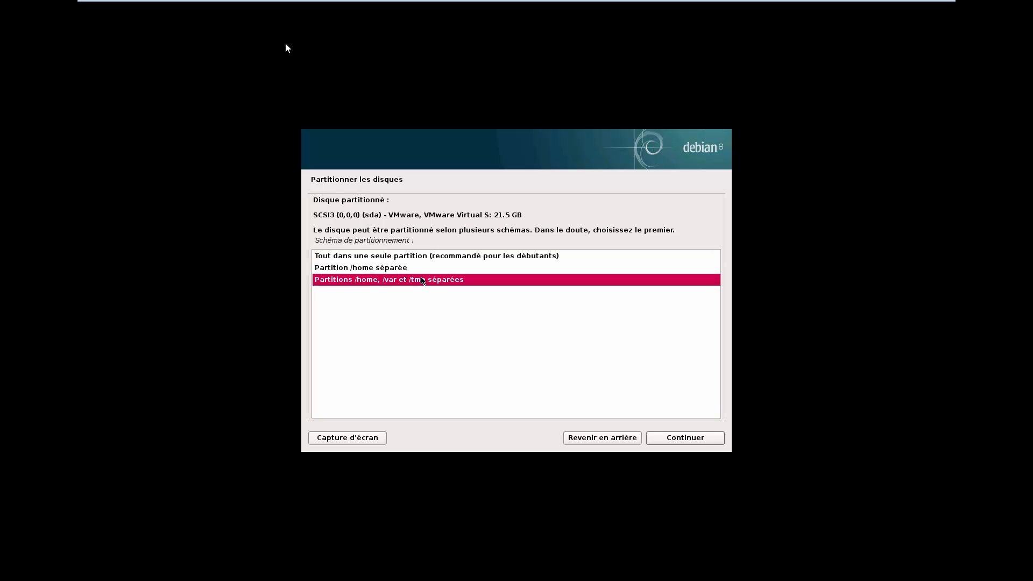
click(683, 437)
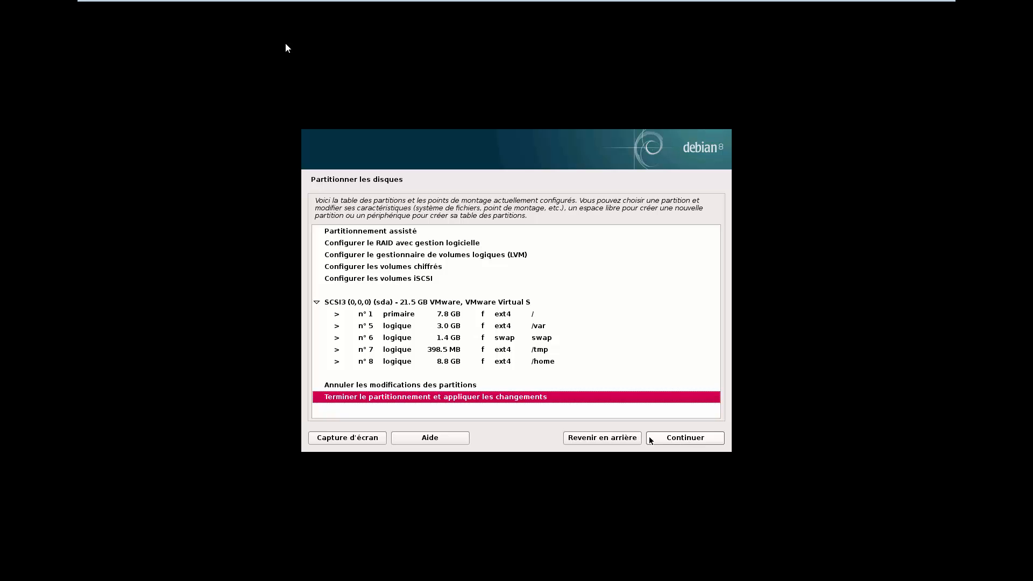
- Finish partitioning and agree (Oui) to write the changes to the disk
click(698, 440)
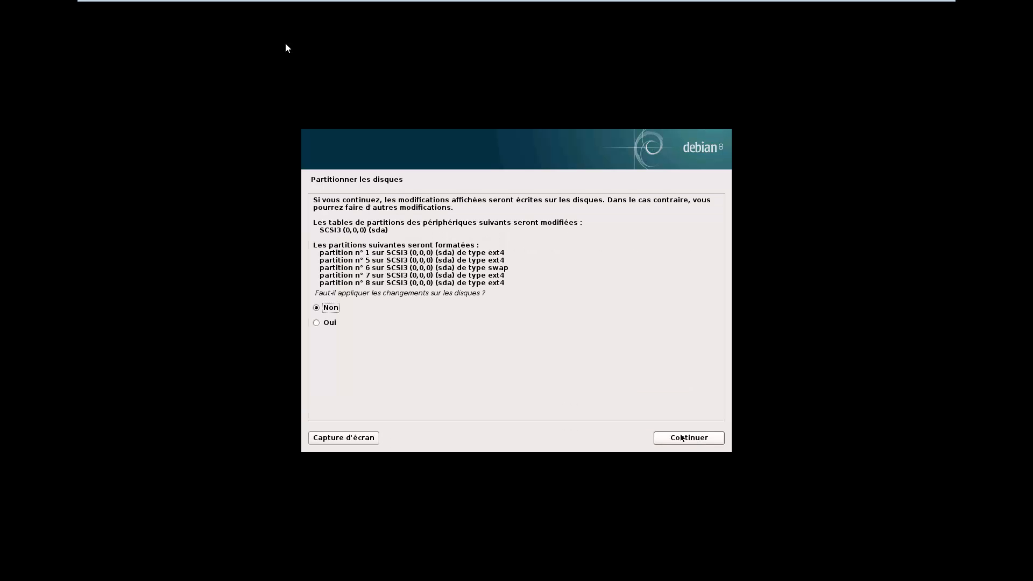
click(346, 322)
click(706, 439)
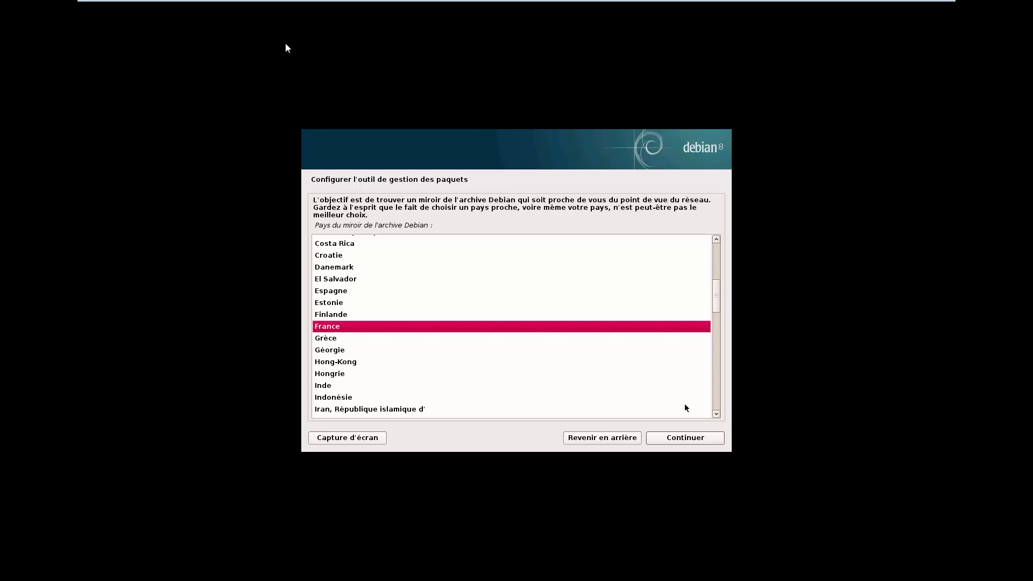
- Configure the package manager with the France mirror ftp.fr.debian.org and no HTTP proxy
click(693, 444)
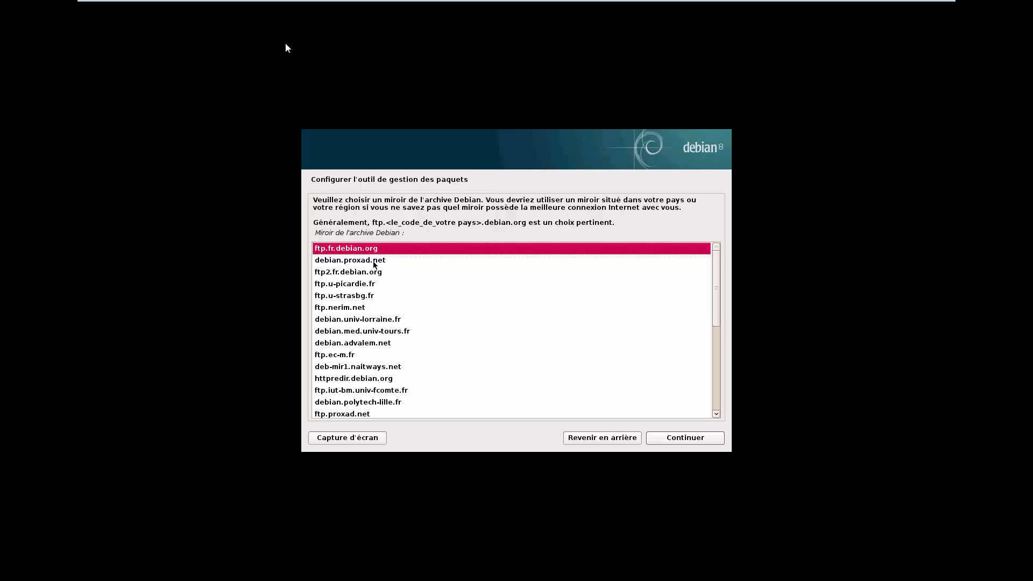
click(667, 438)
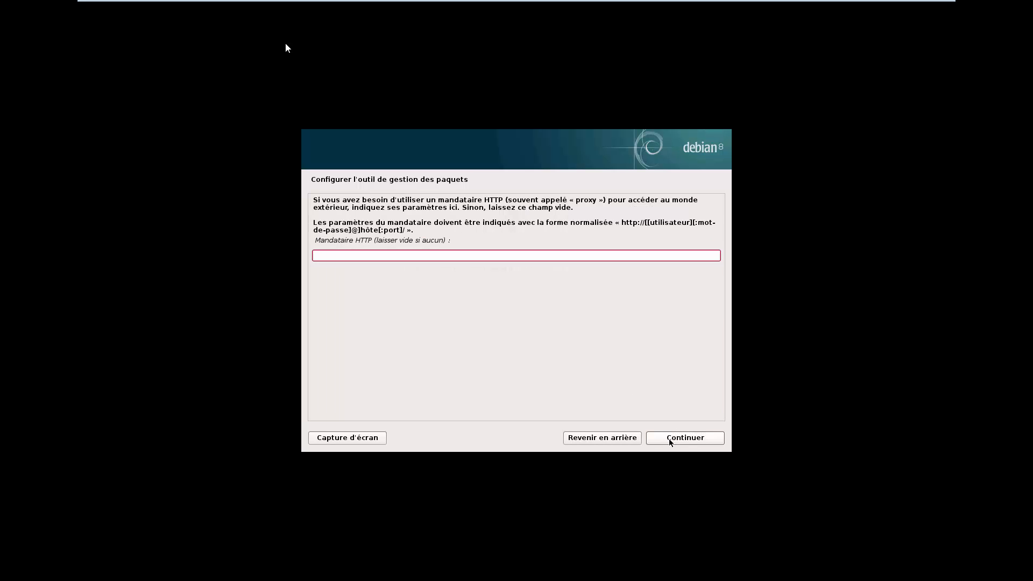
click(670, 440)
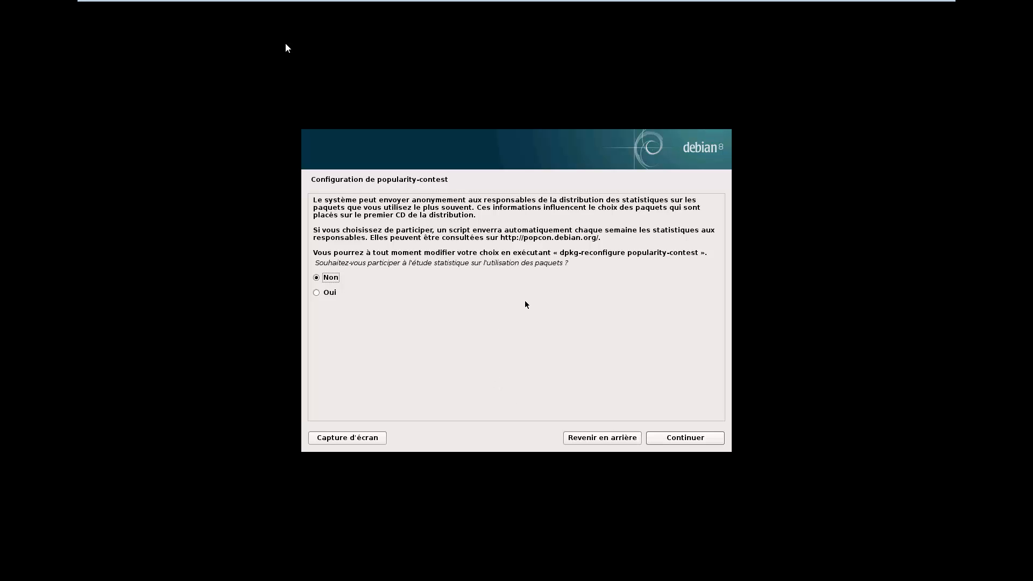
- Agree (Oui) to take part in the package usage survey, and add GNOME to the software selected for installation
click(316, 292)
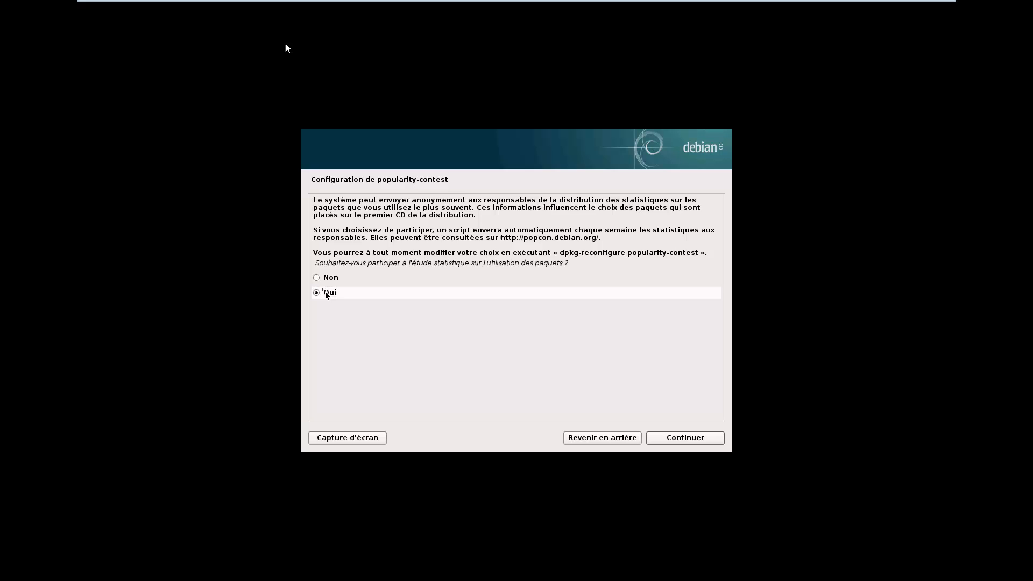
click(678, 439)
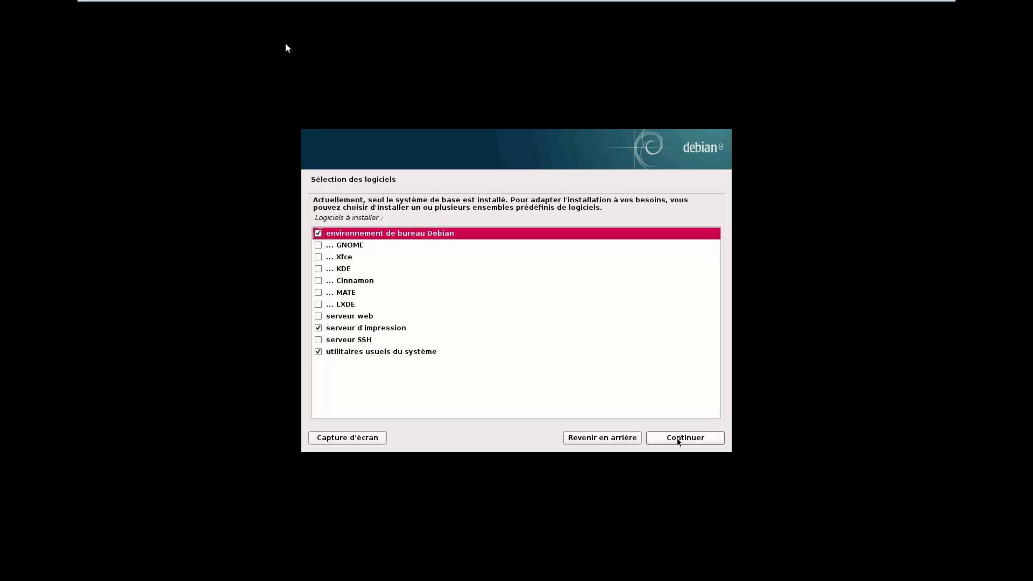
click(318, 245)
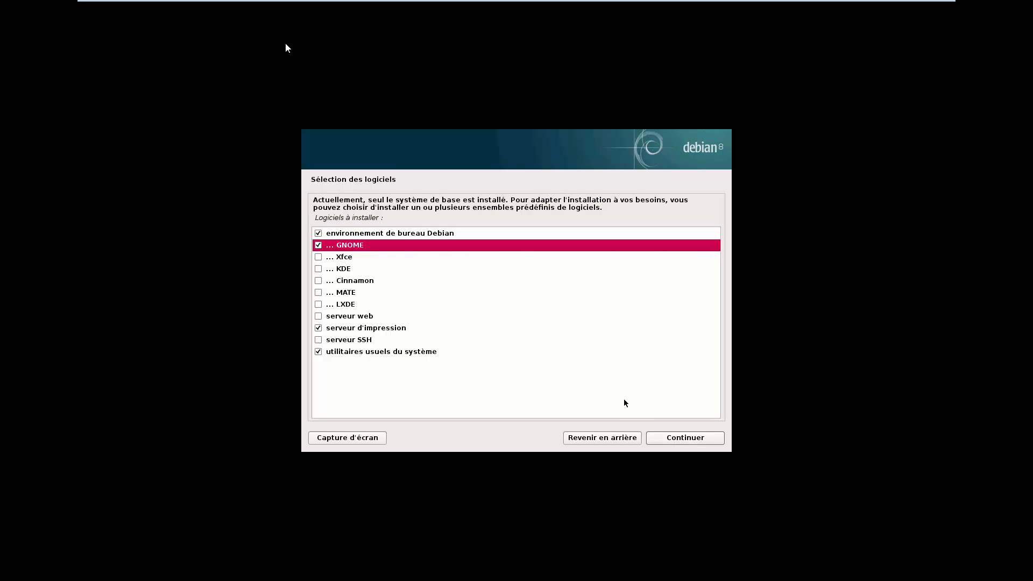
click(683, 439)
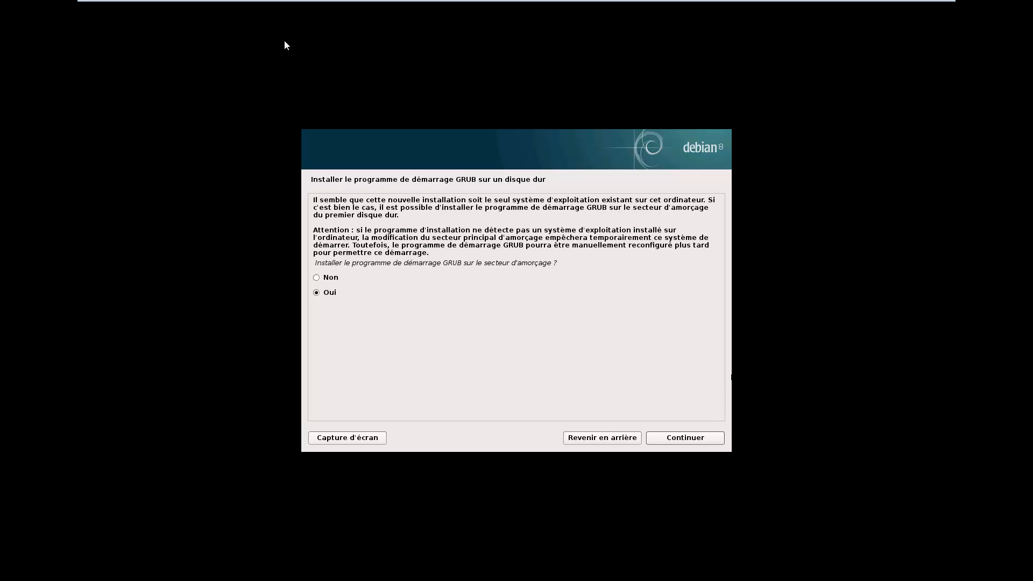
- Install the GRUB boot loader on the boot sector of /dev/sda
click(686, 438)
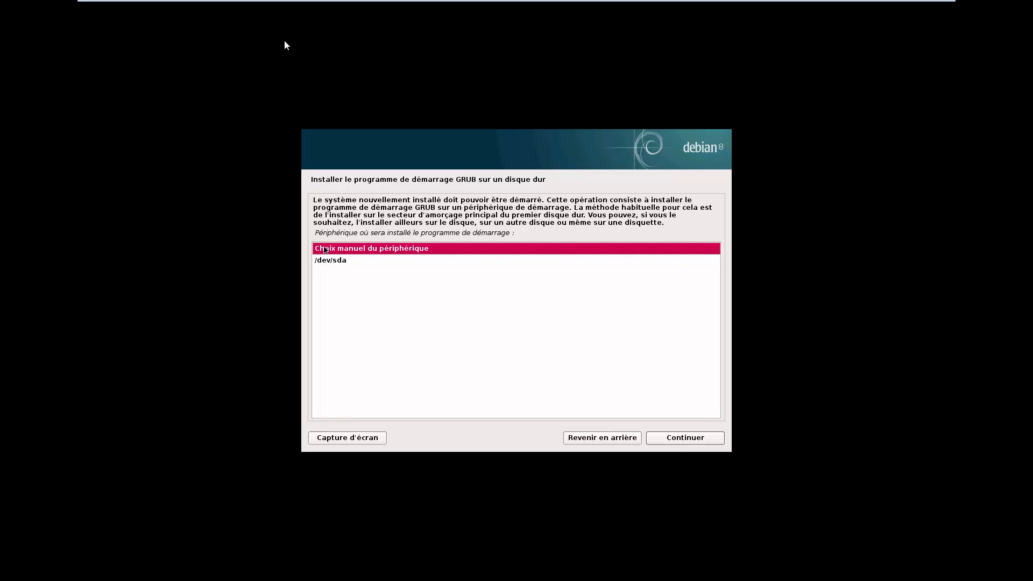
click(339, 260)
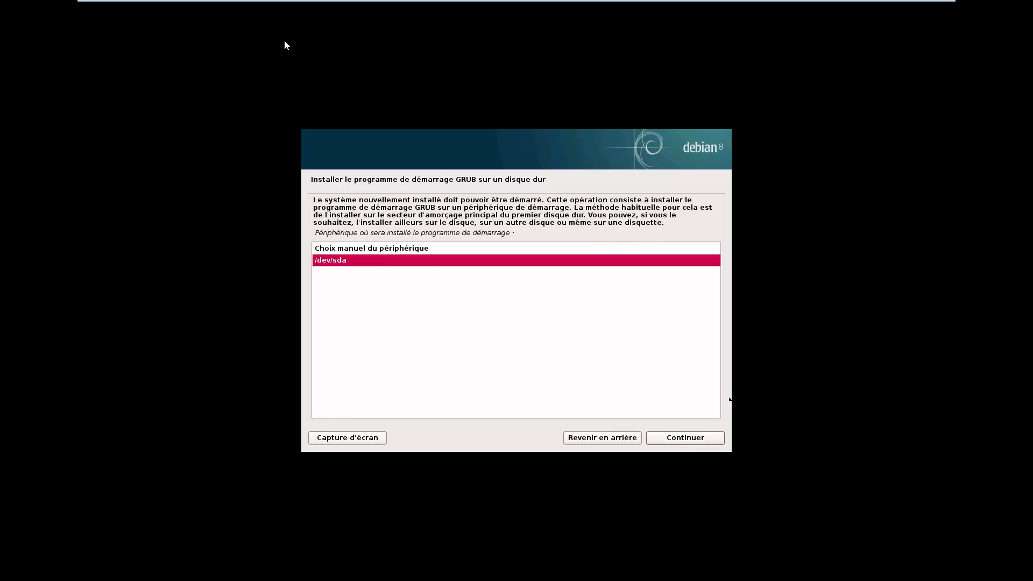
click(676, 440)
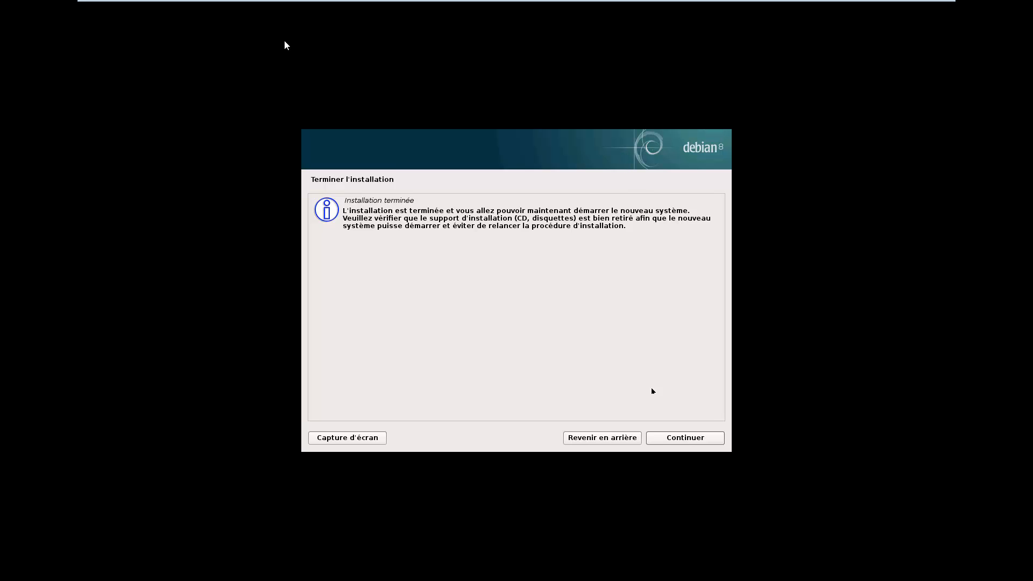
- Complete the installation and boot the new system with the Debian GNU/Linux entry
click(677, 437)
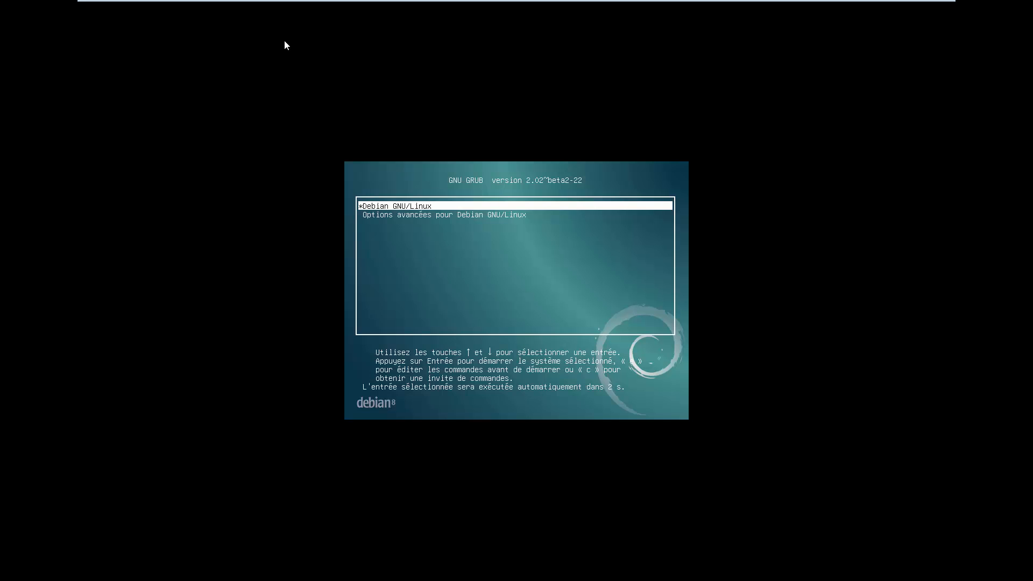
key(Return)
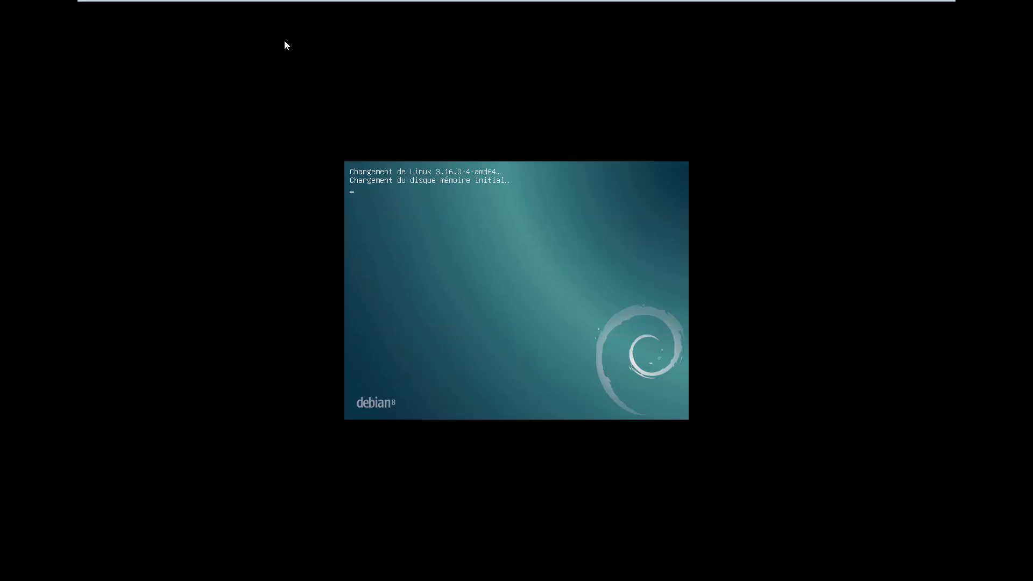